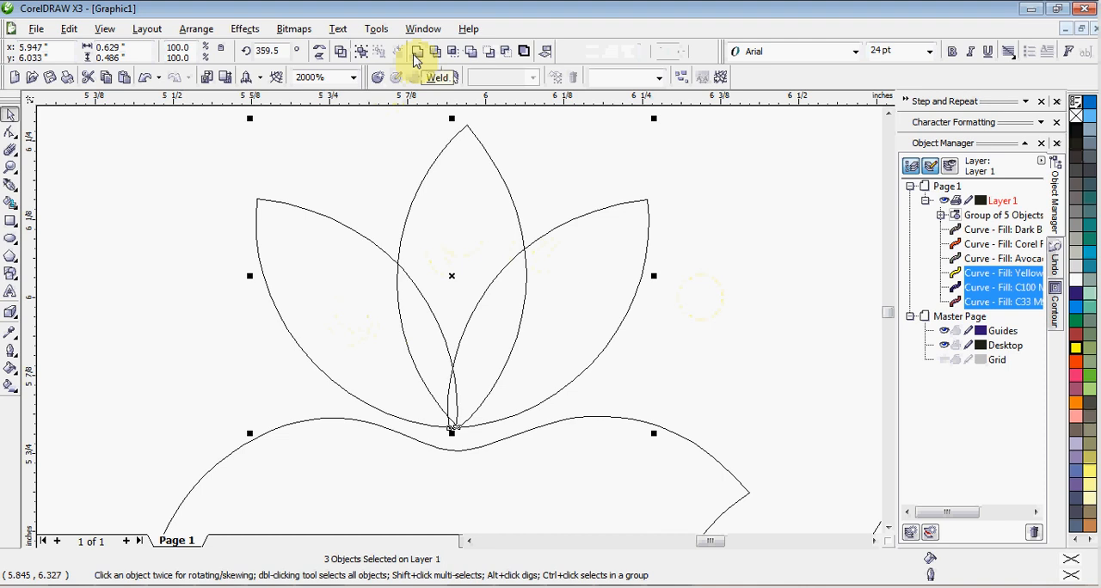
Step: Weld the three selected petals into a single shape, and undo the weld
left_click(416, 53)
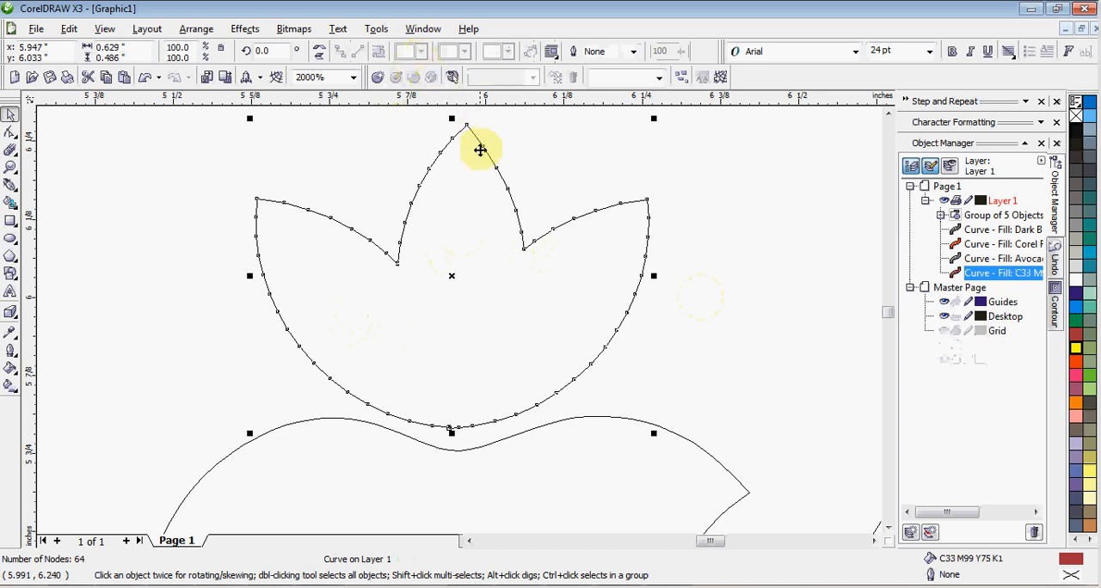
left_click(146, 78)
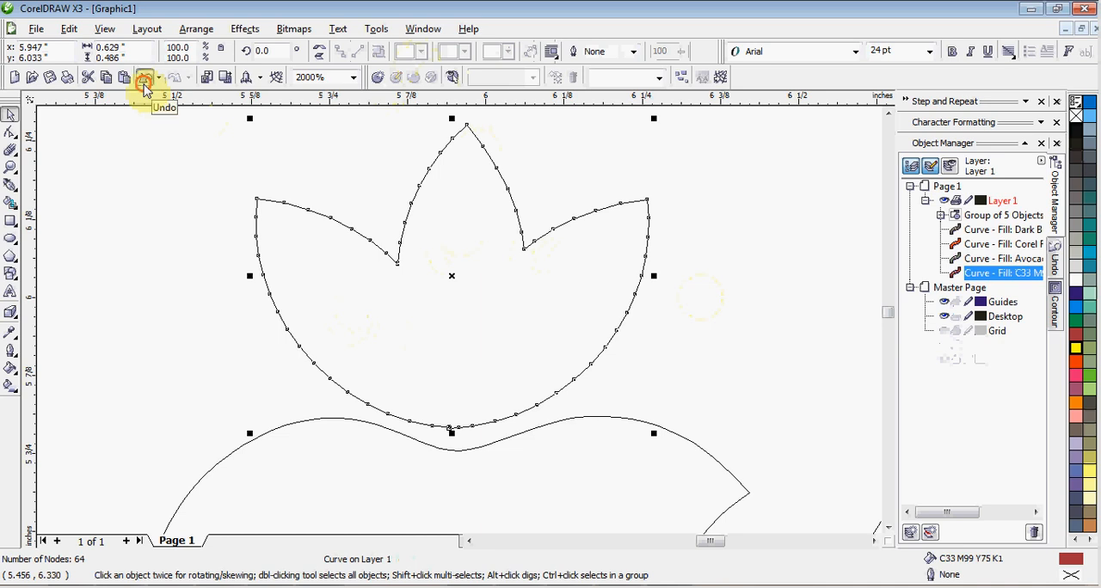
left_click(371, 152)
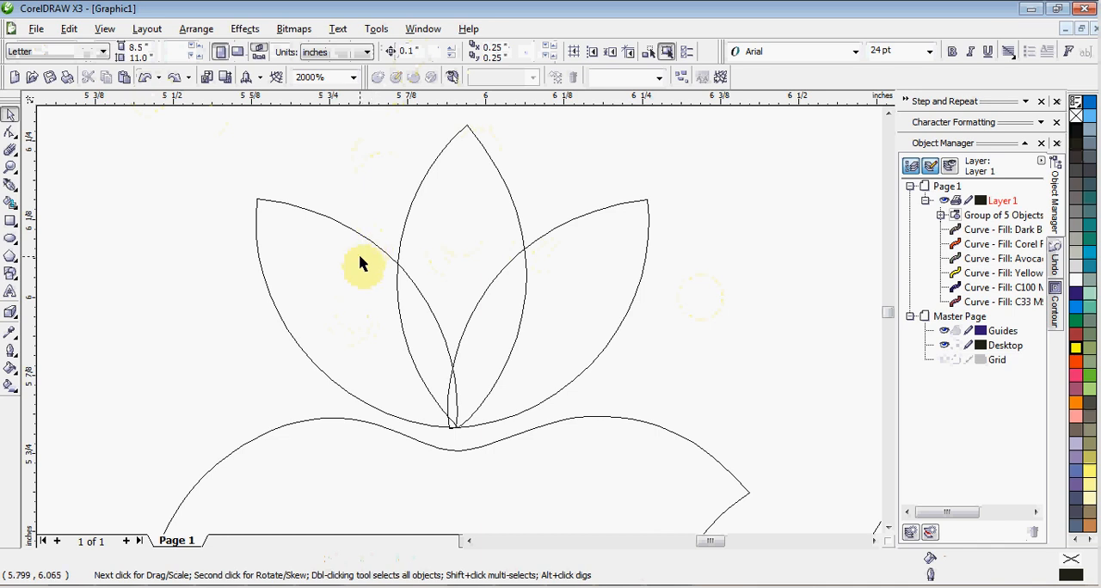
Step: Trim the left petal with the center petal
left_click(466, 236)
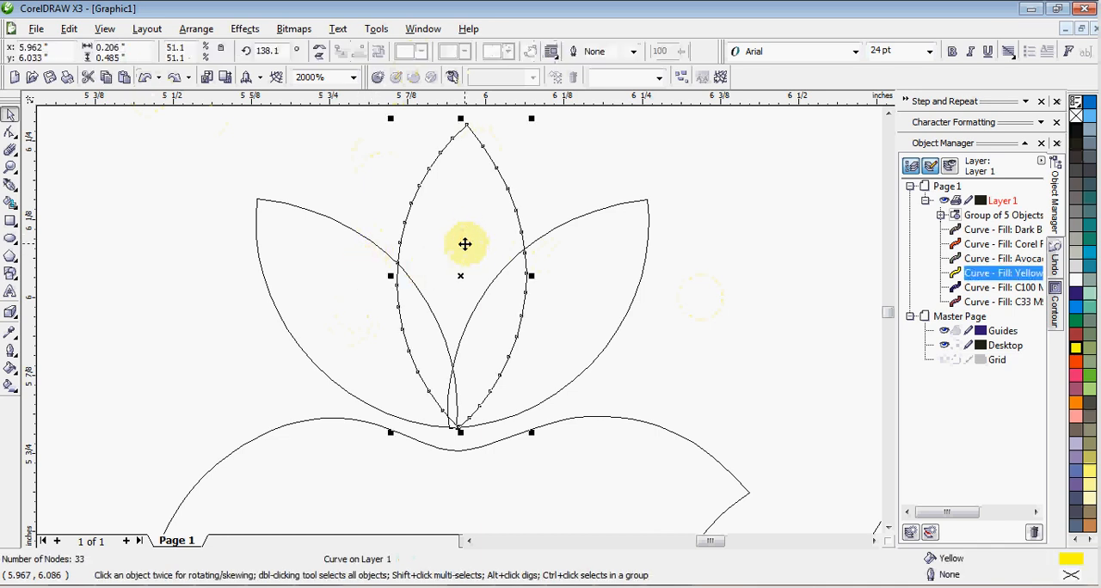
left_click(361, 276, "shift")
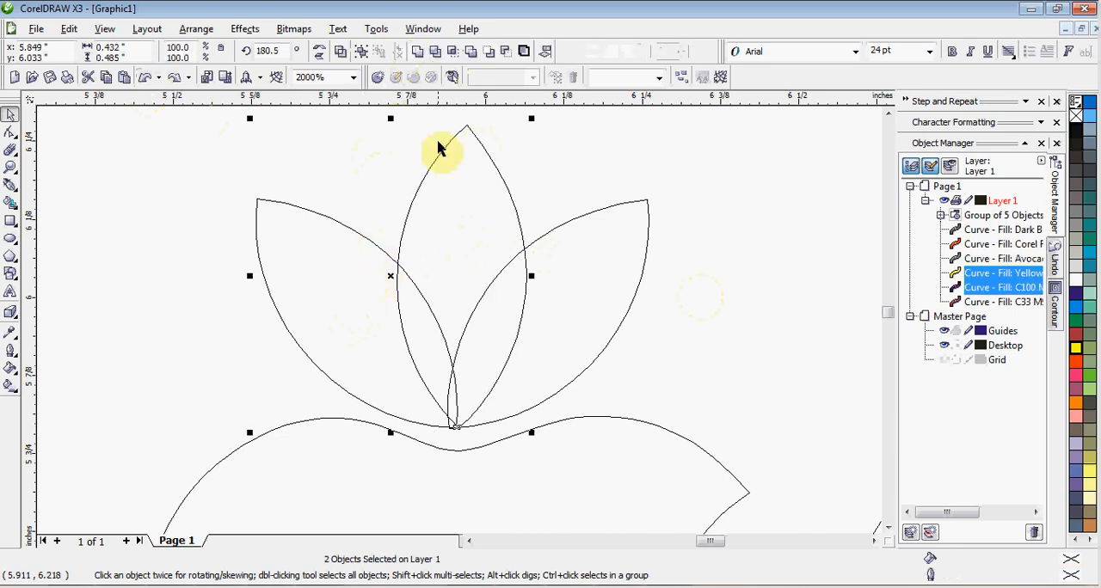
left_click(437, 53)
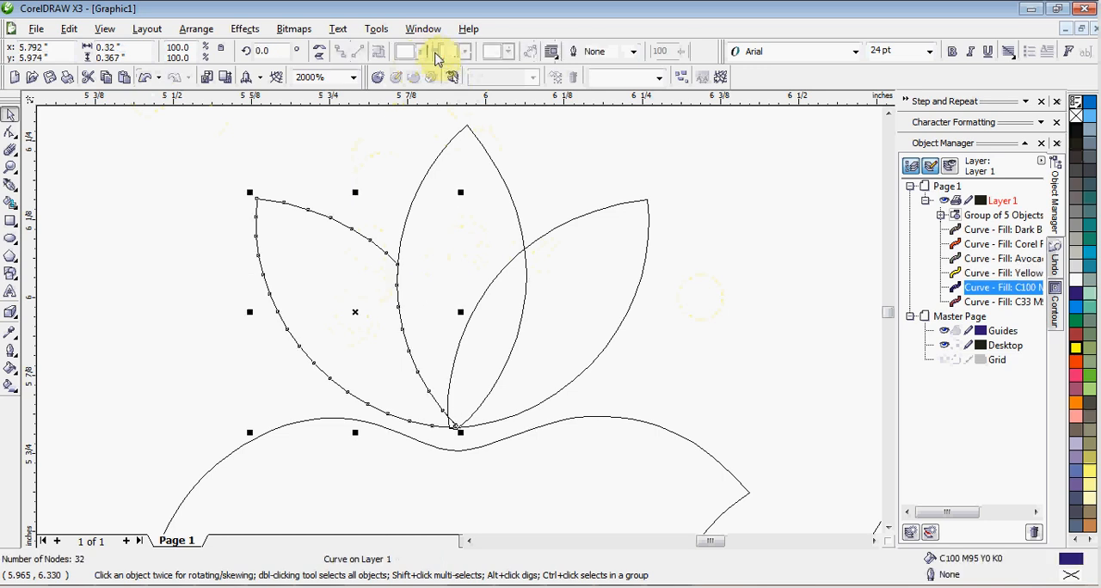
Step: Trim the right petal with the center petal, and clear the selection
left_click(495, 204)
left_click(565, 246, "shift")
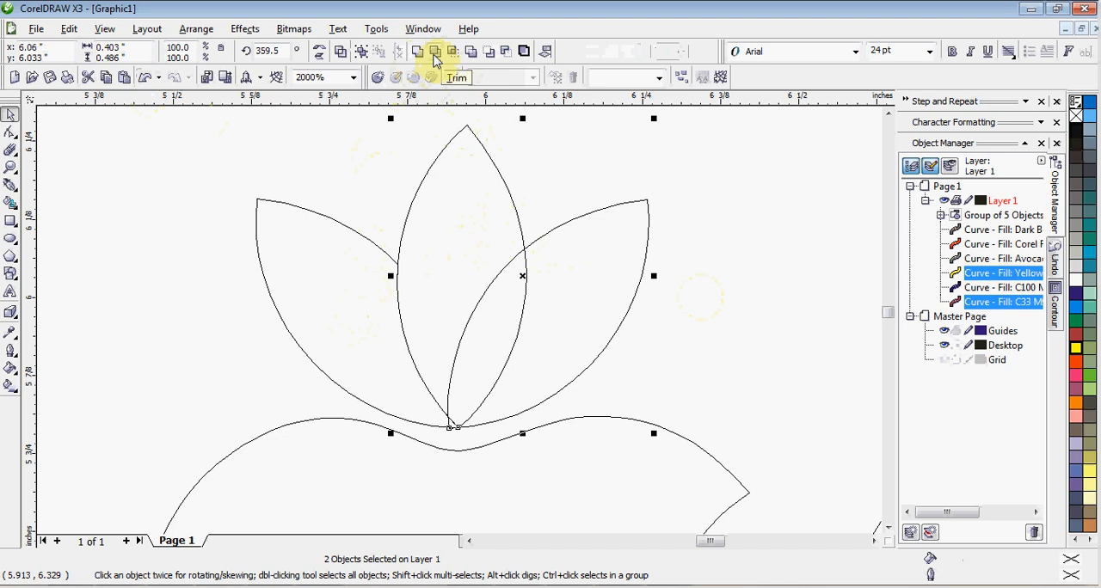
left_click(436, 53)
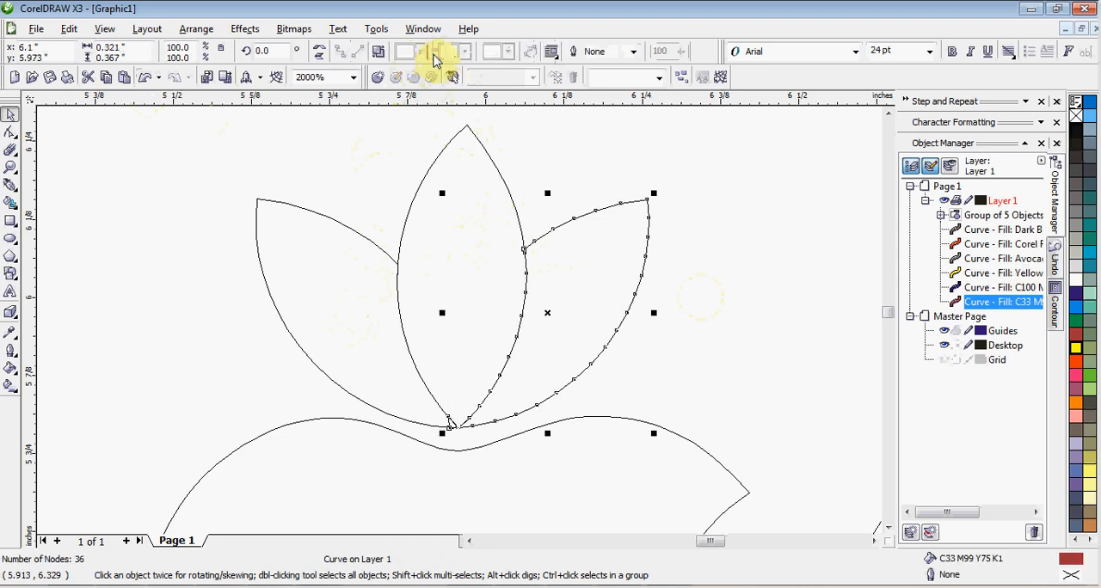
left_click(554, 160)
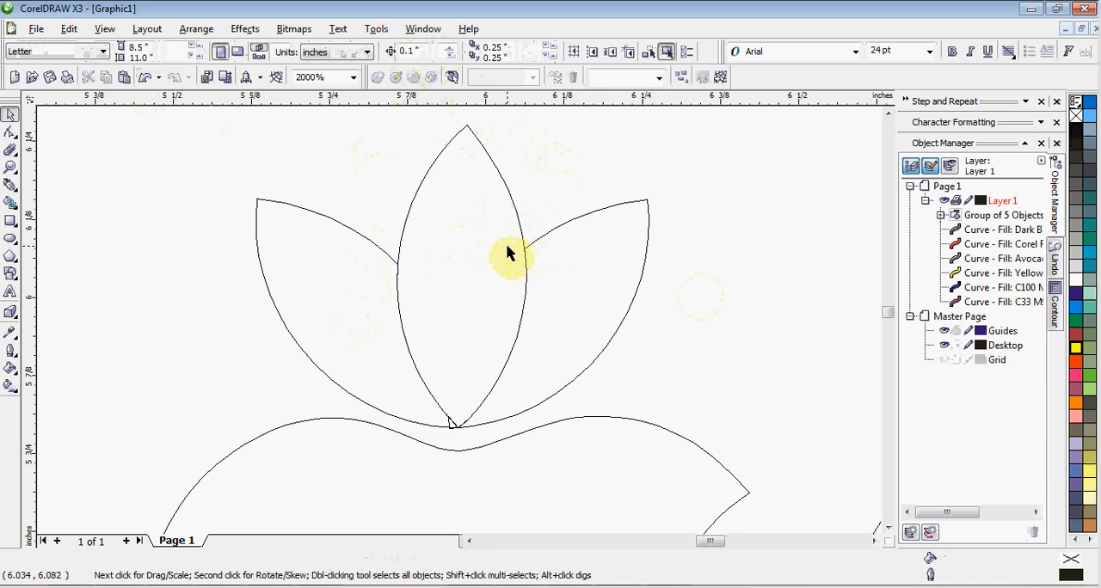
Step: Undo the trims of the right and left petals, and clear the selection
left_click(146, 79)
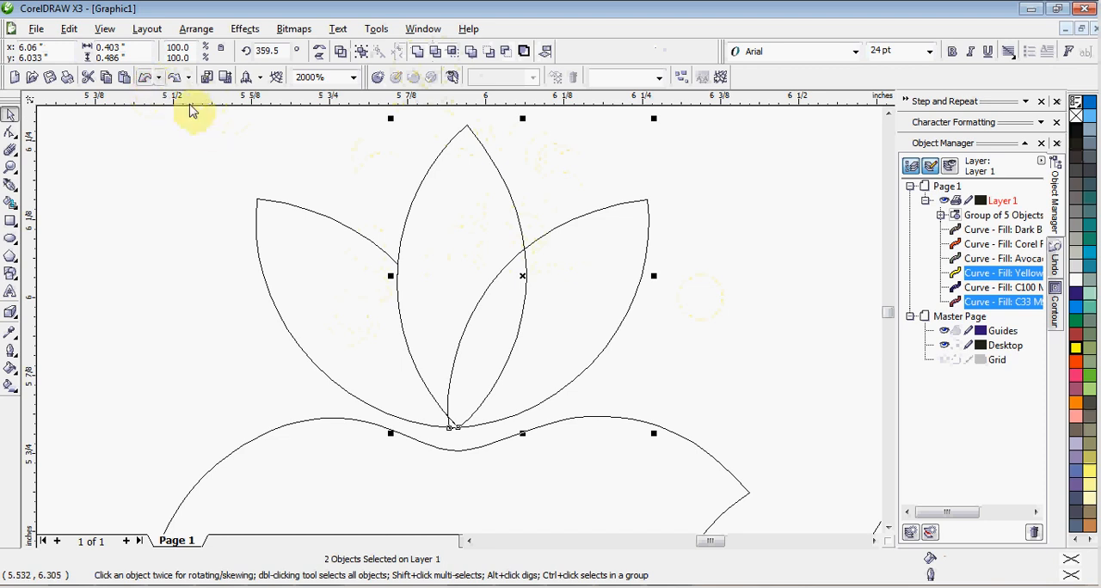
left_click(146, 78)
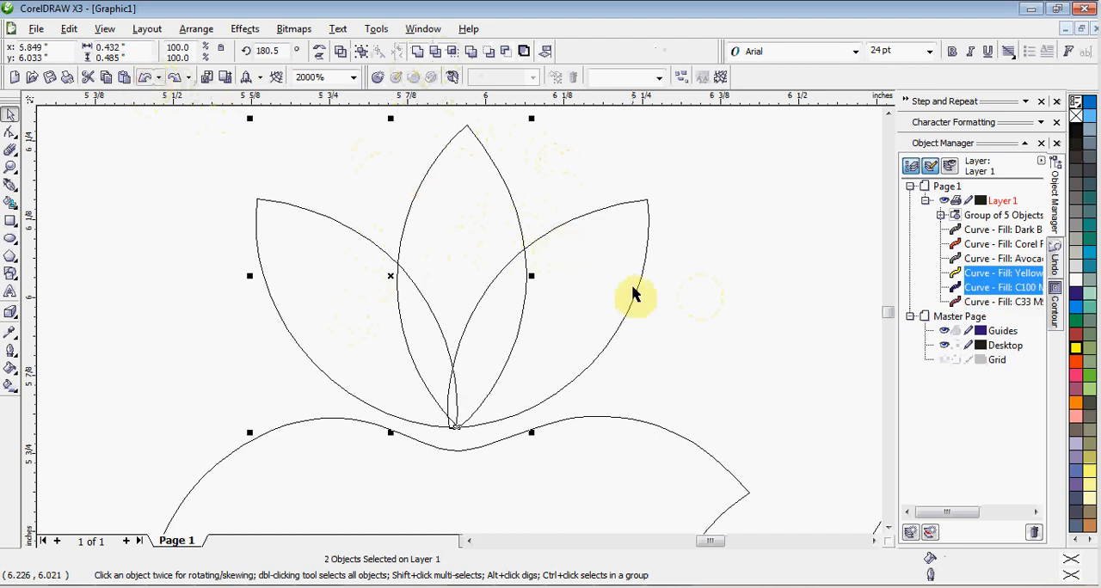
left_click(679, 298)
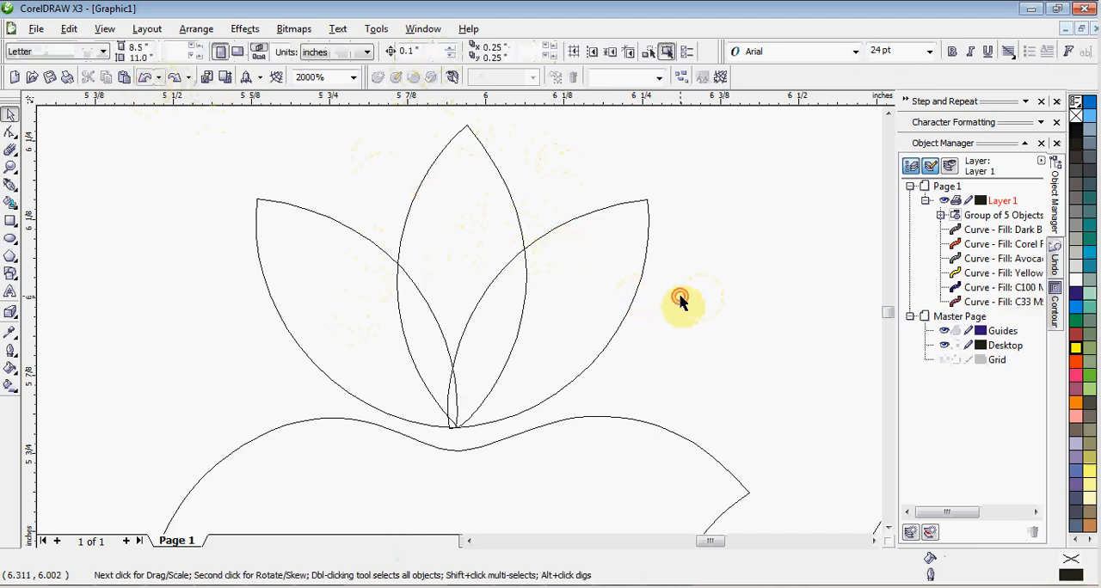
Step: Intersect the center and left petals, and move the overlap piece clear of the flower, beyond the right petal
left_click(468, 238)
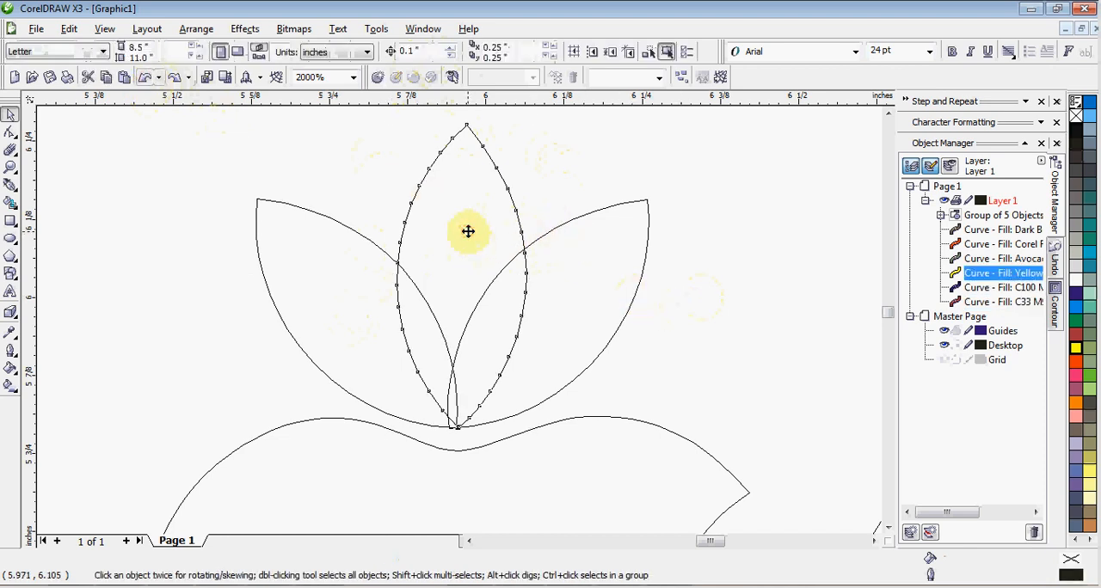
left_click(350, 290, "shift")
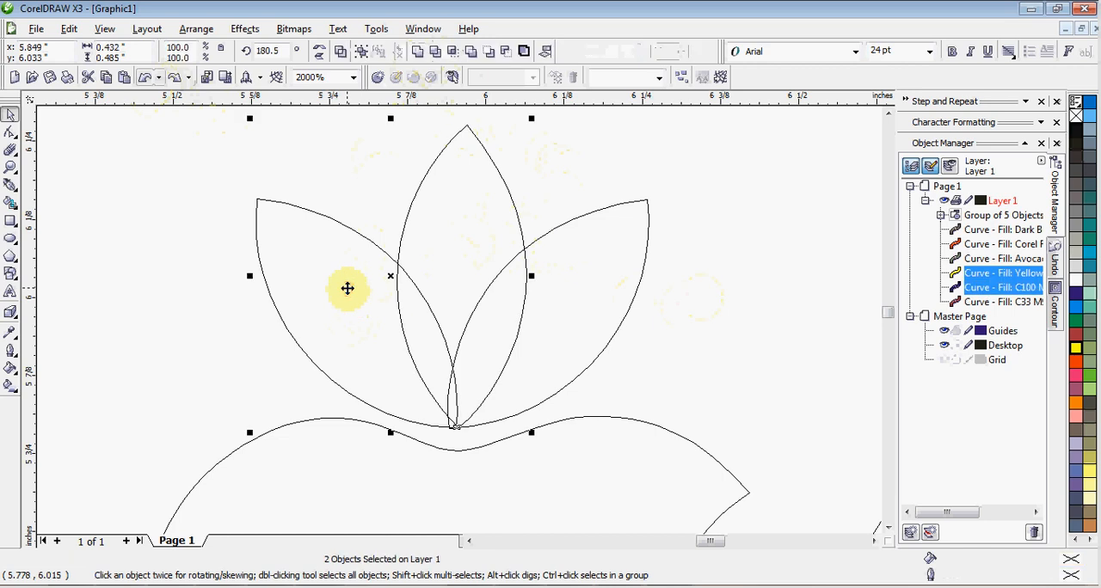
left_click(454, 53)
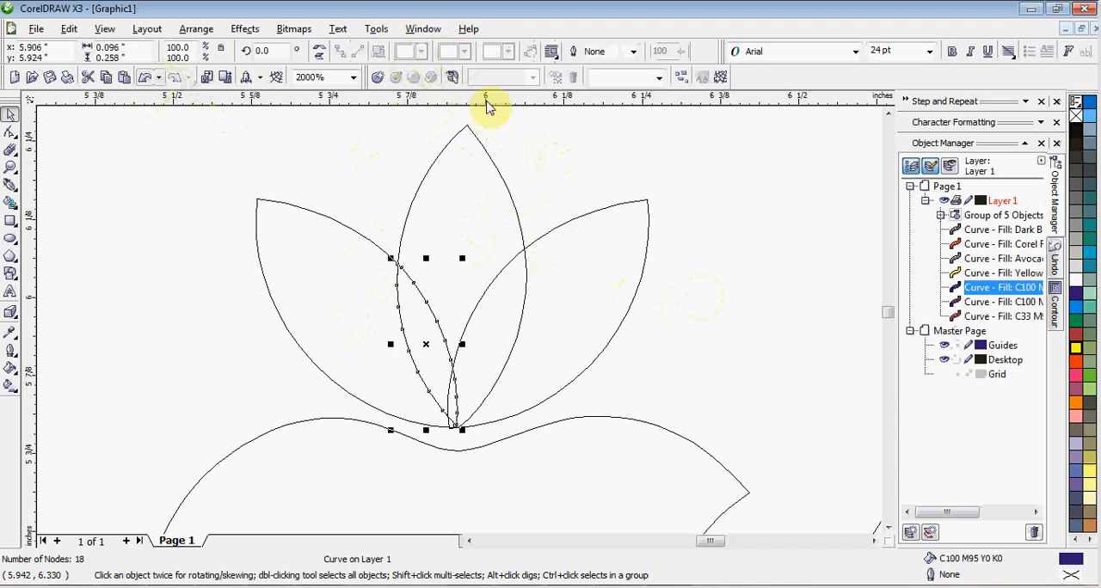
left_click(727, 356)
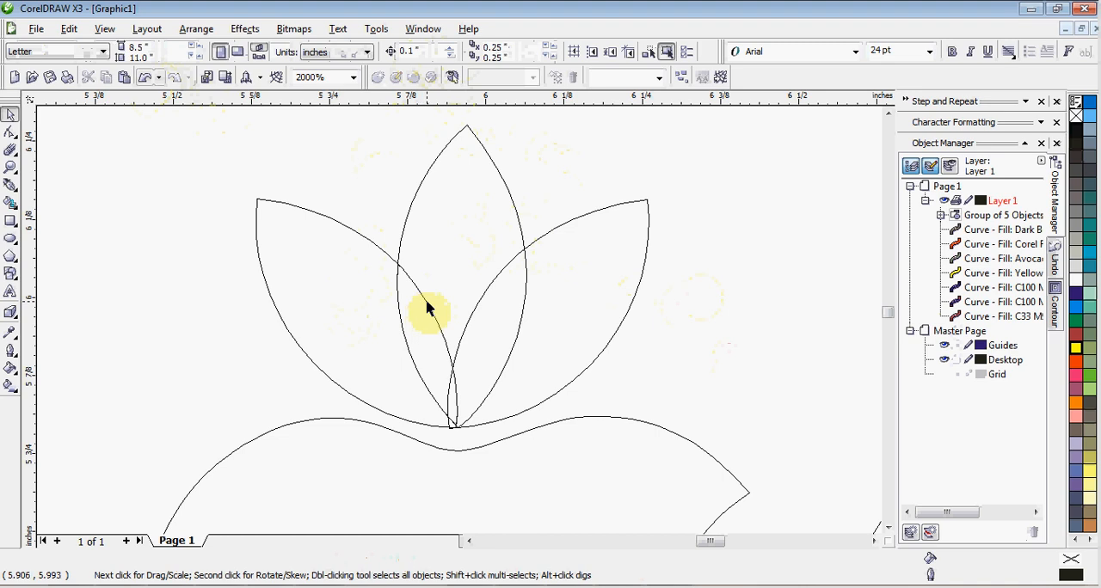
left_click_drag(430, 309, 769, 214)
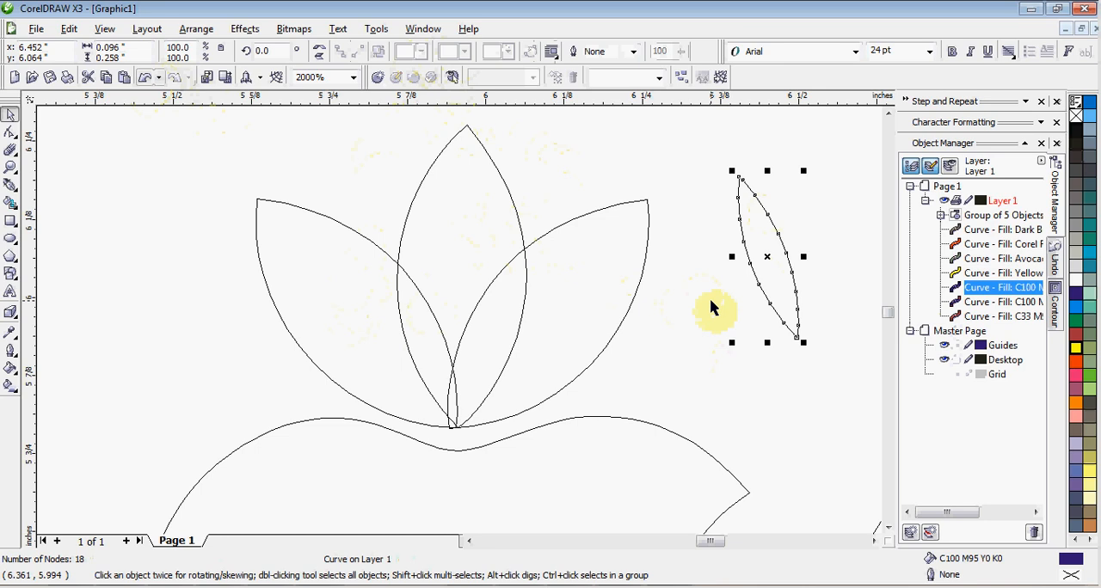
Step: Undo the move of the overlap piece and the intersection of the center and left petals
key("ctrl+z")
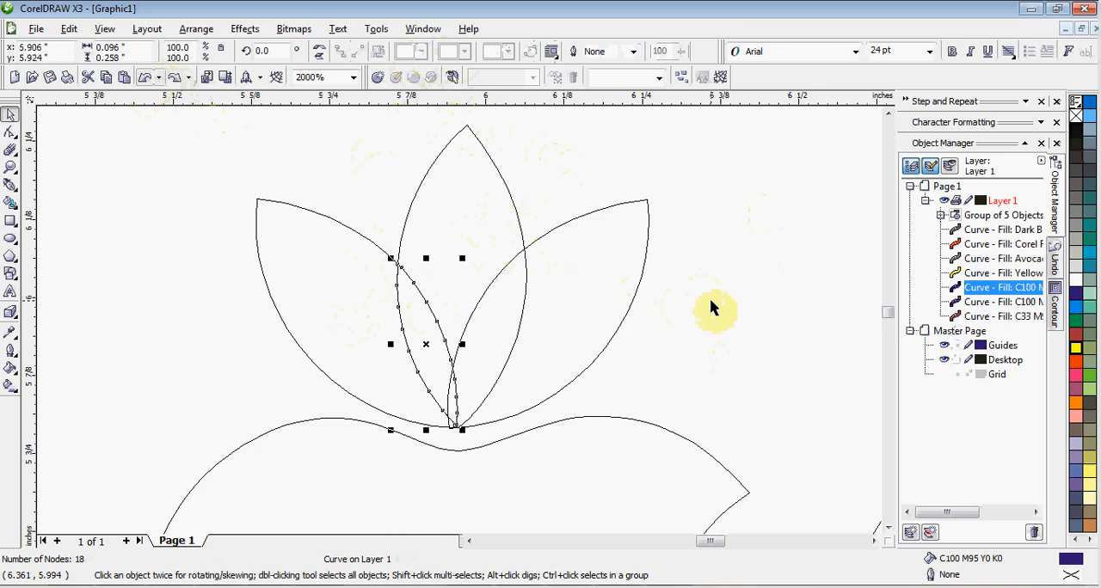
key("ctrl+z")
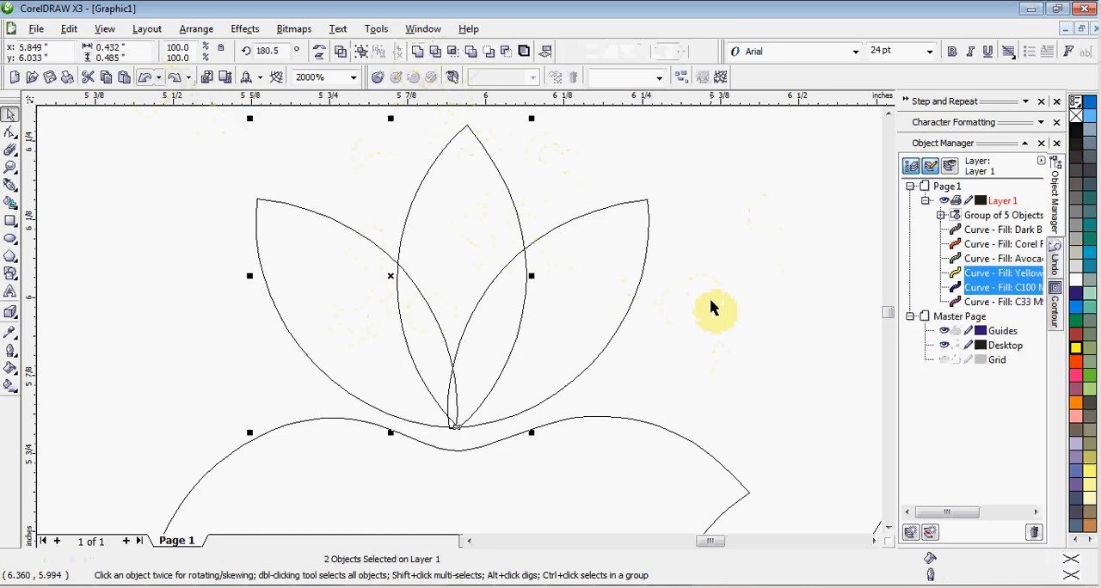
left_click(588, 185)
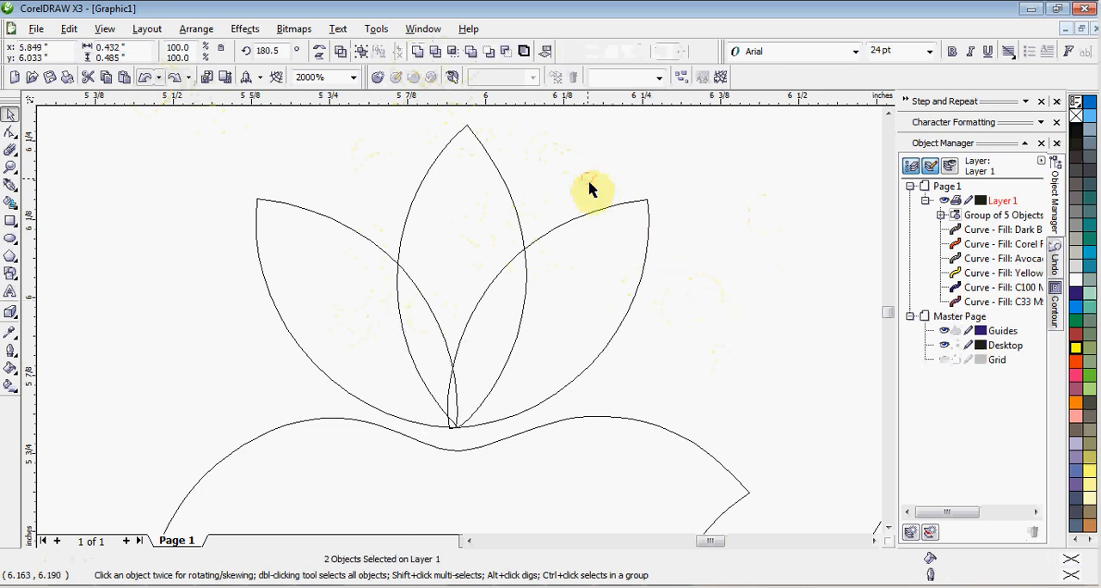
Step: Intersect the center and right petals, and pull the center petal off to the right and the overlap piece over the left petal
left_click(489, 216)
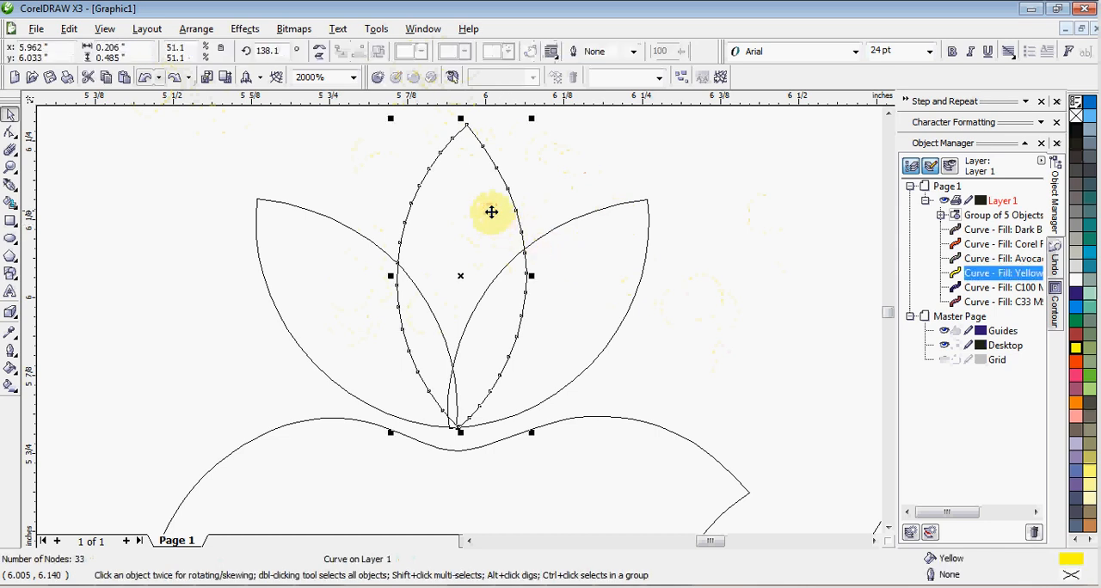
left_click(590, 255, "shift")
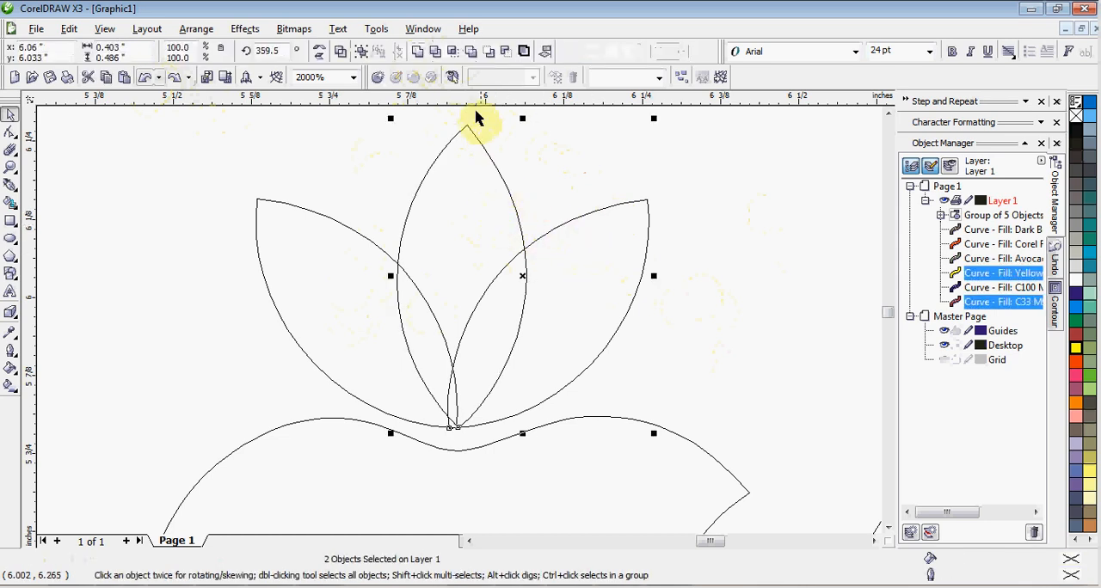
left_click(451, 62)
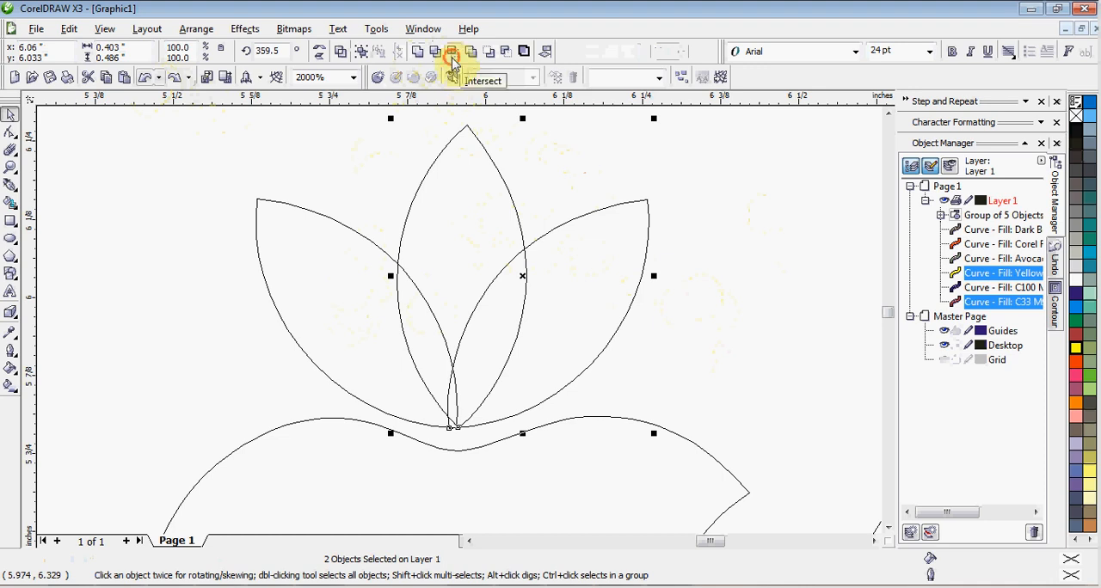
left_click(576, 159)
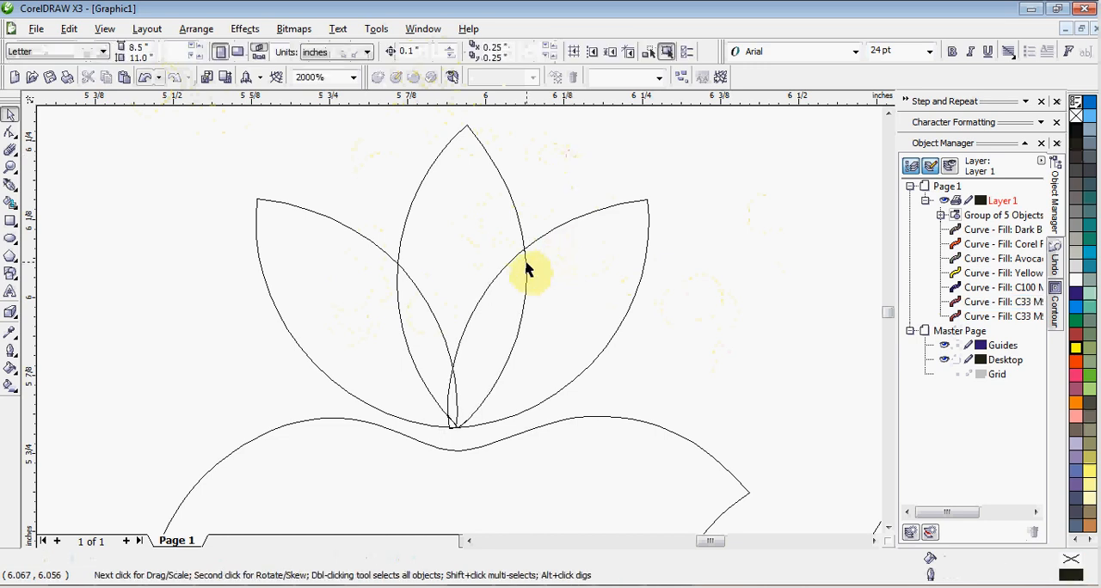
left_click_drag(527, 269, 762, 290)
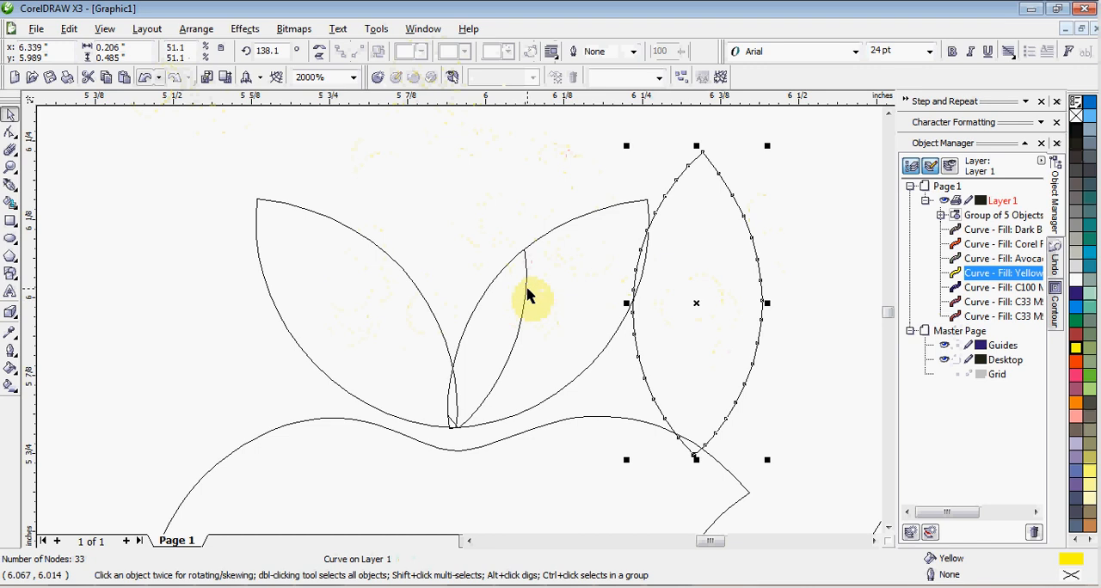
left_click_drag(527, 294, 445, 215)
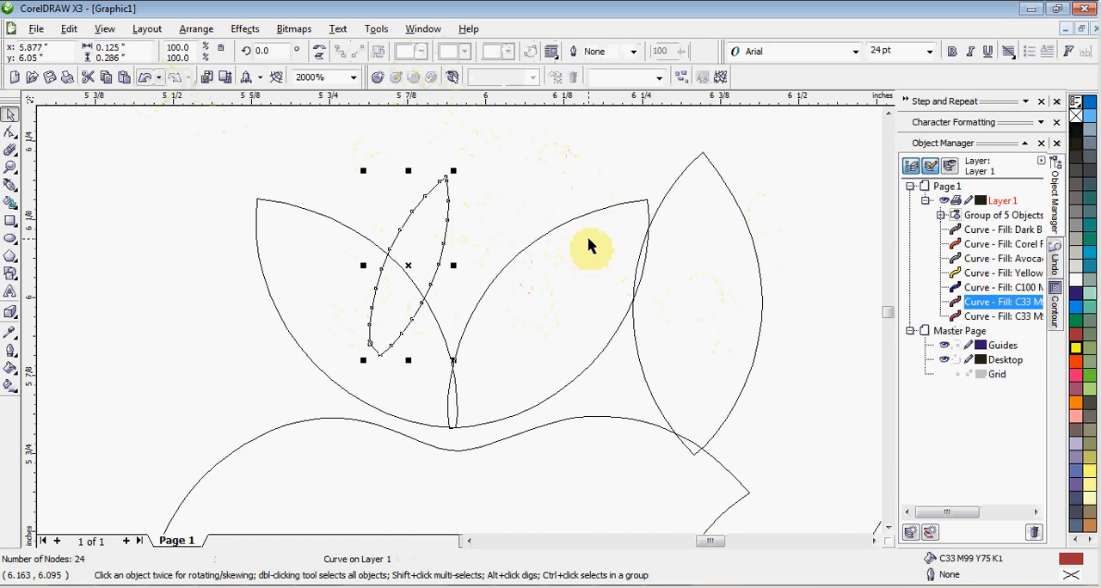
Step: Undo both moves and the intersection of the center and right petals, and clear the selection
key("ctrl+z")
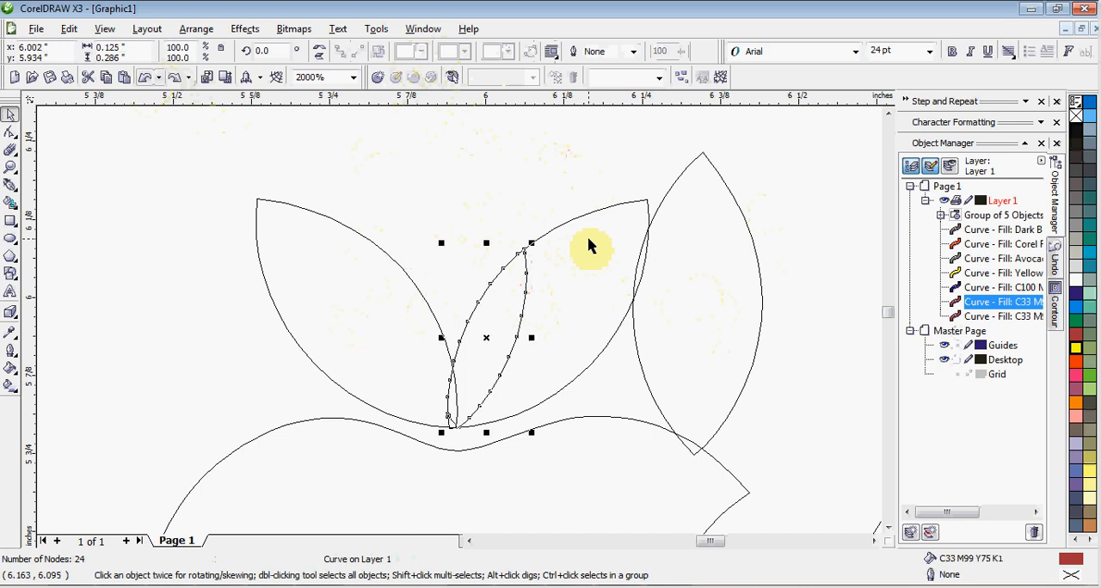
key("ctrl+z")
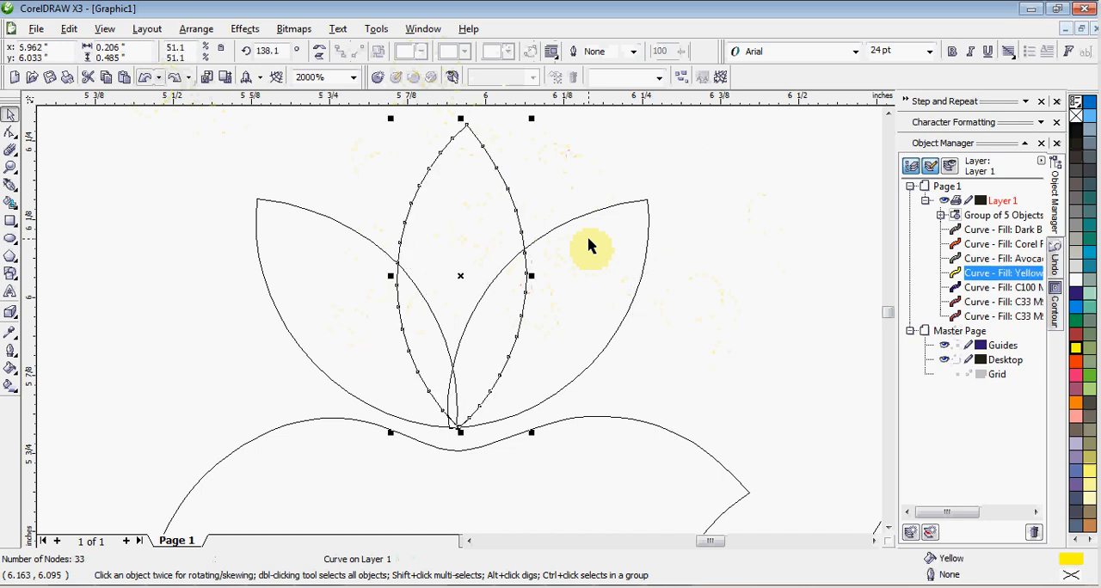
key("ctrl+z")
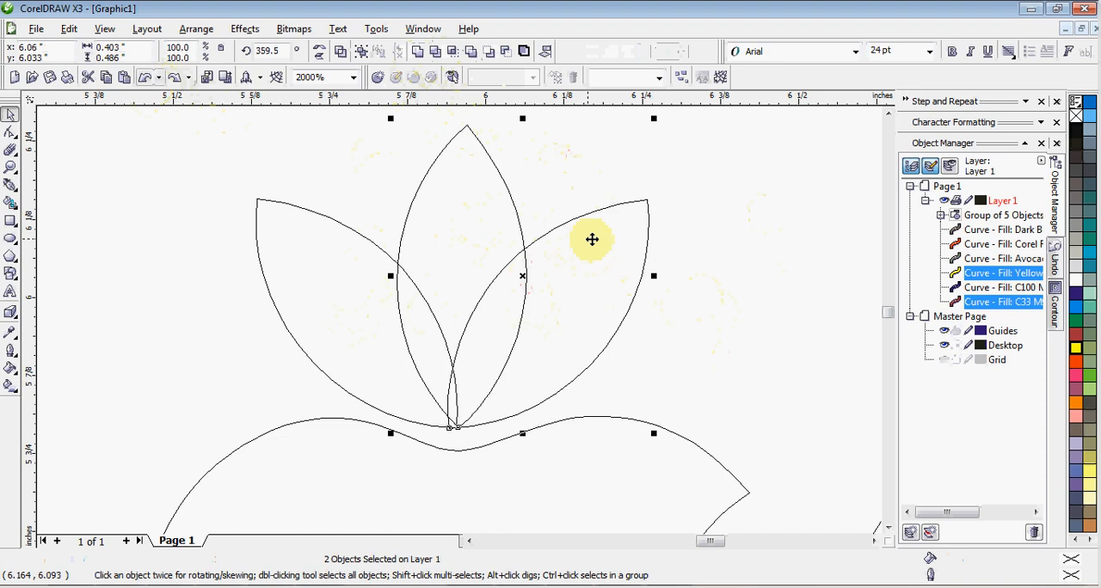
left_click(721, 286)
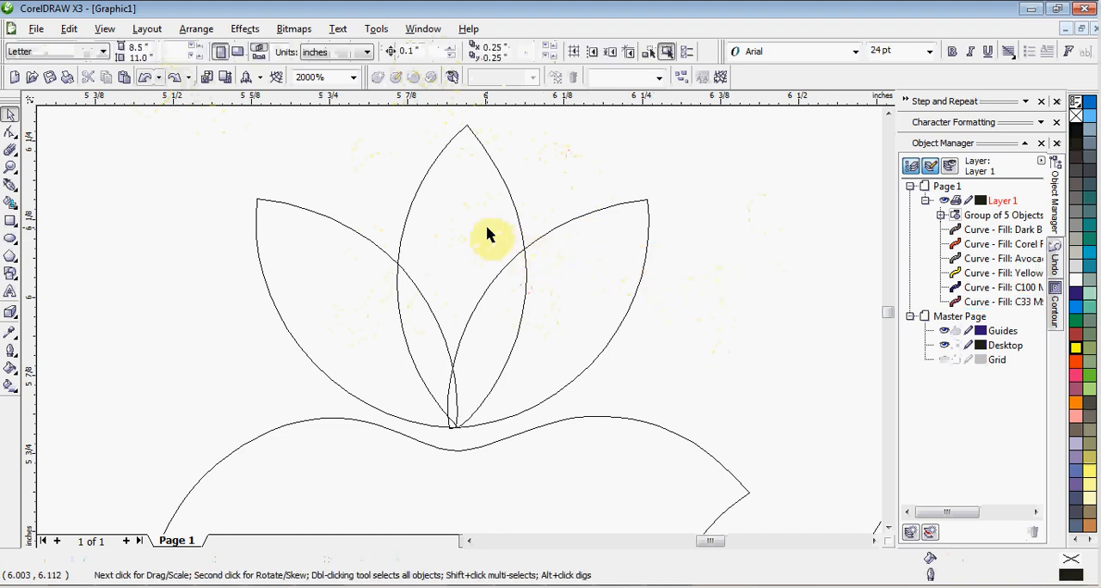
Step: Apply Front Minus Back to the left and center petals, undo it, and clear the selection
left_click(365, 286)
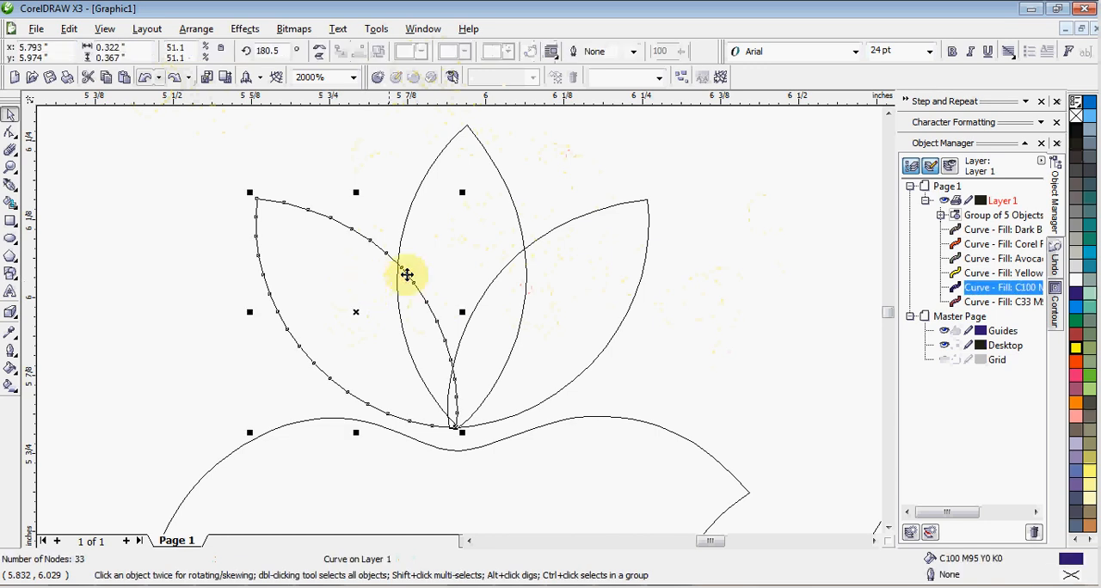
left_click(449, 247, "shift")
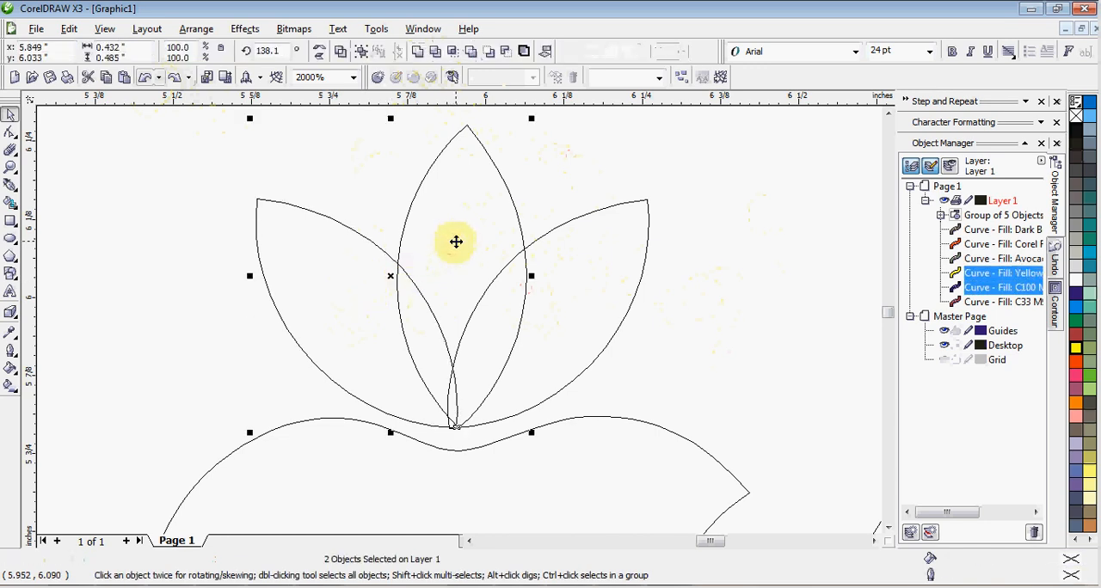
left_click(491, 54)
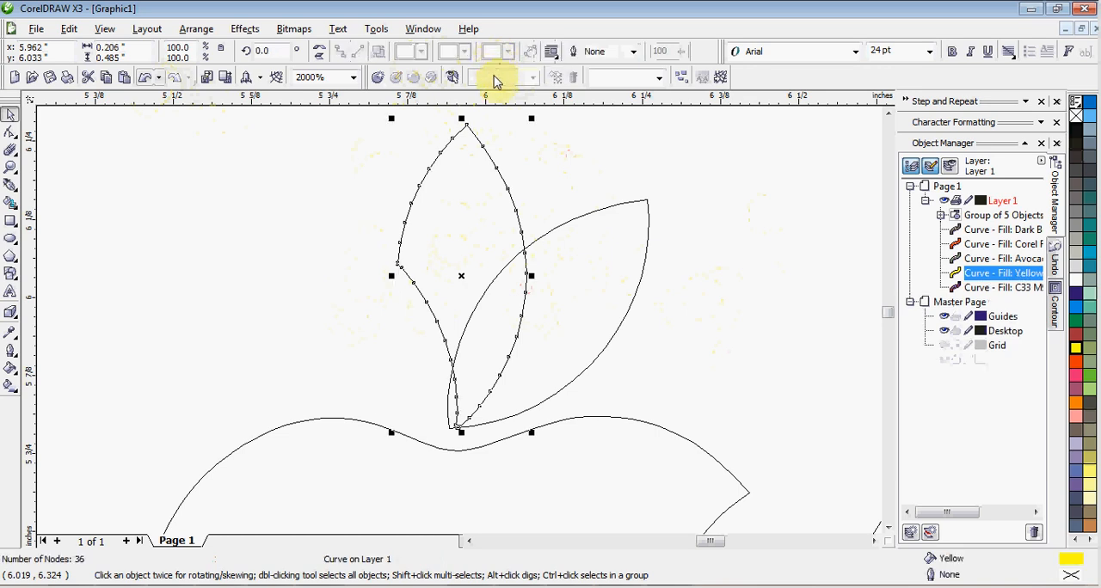
key("ctrl+z")
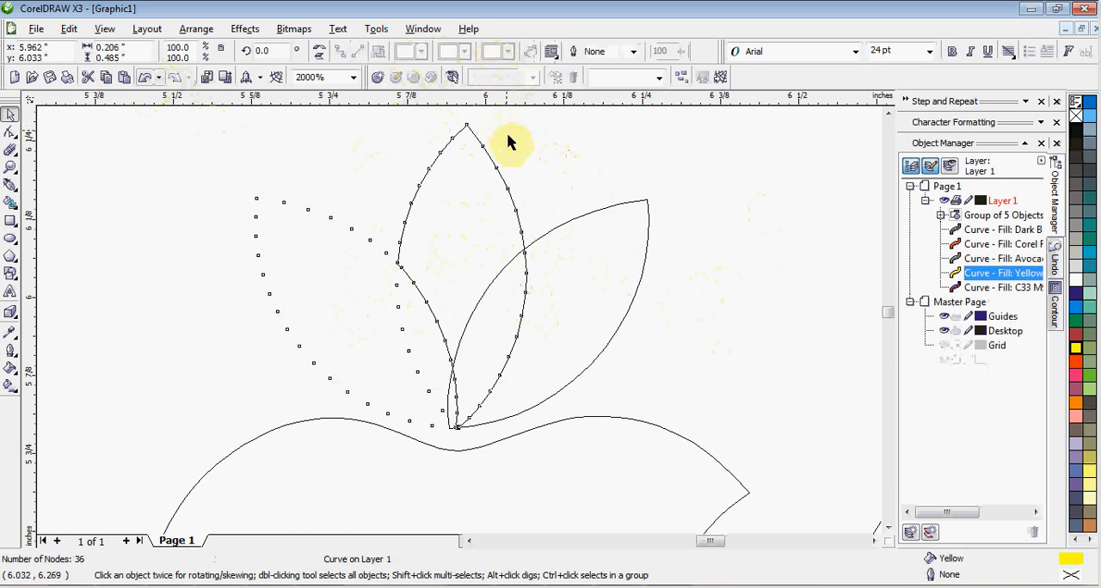
left_click(533, 182)
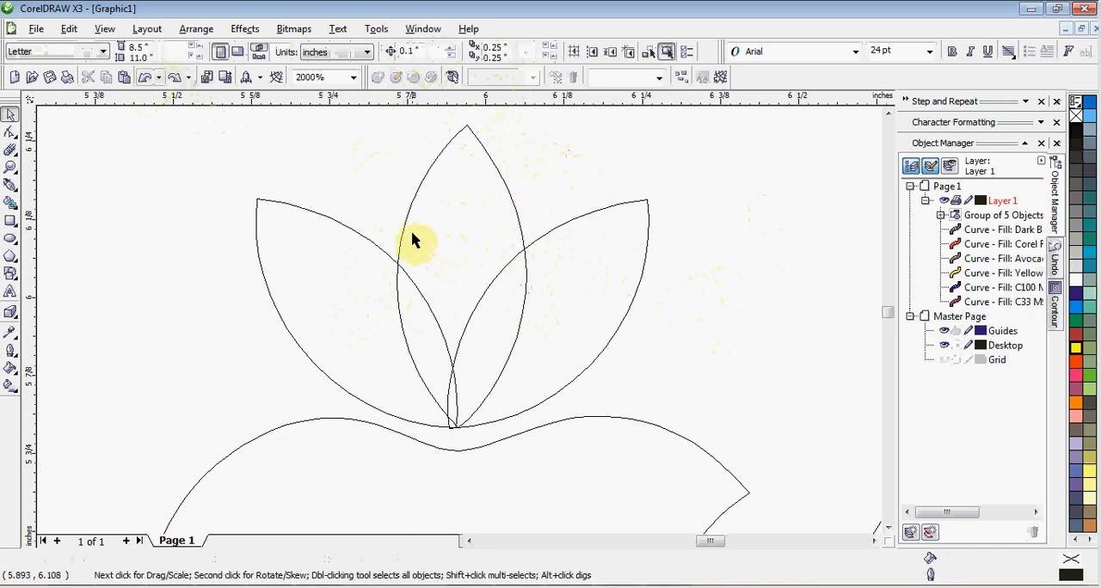
Step: Apply Back Minus Front to the left and center petals, and undo the result
left_click(387, 255)
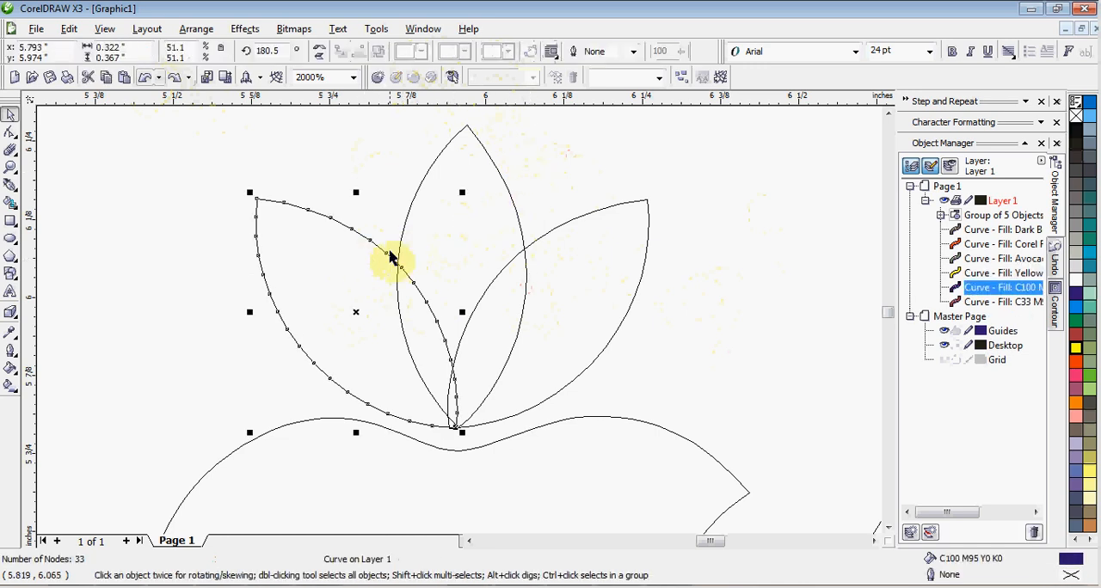
left_click(455, 217, "shift")
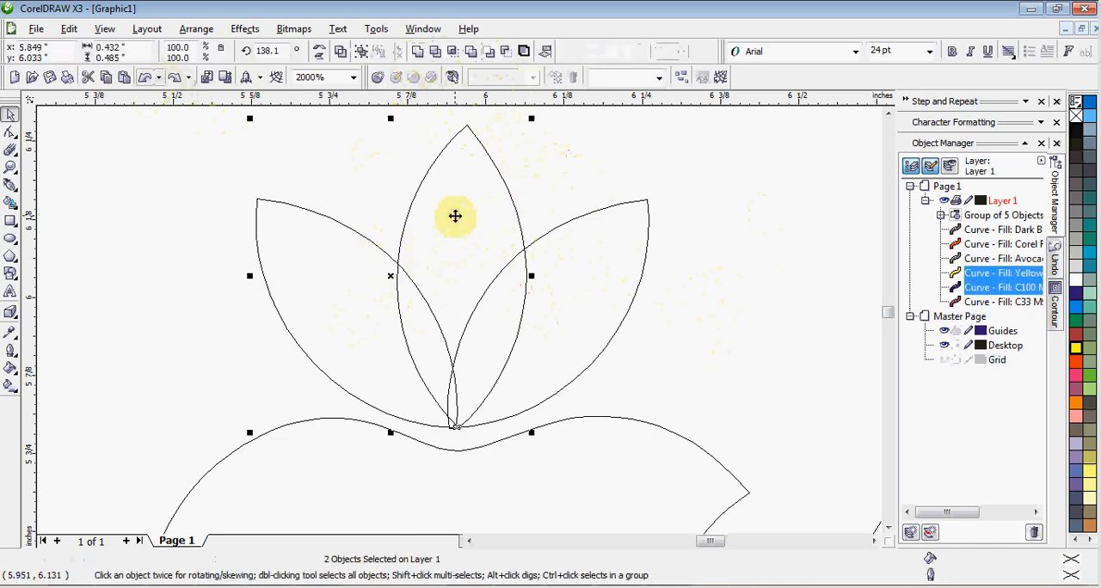
left_click(506, 57)
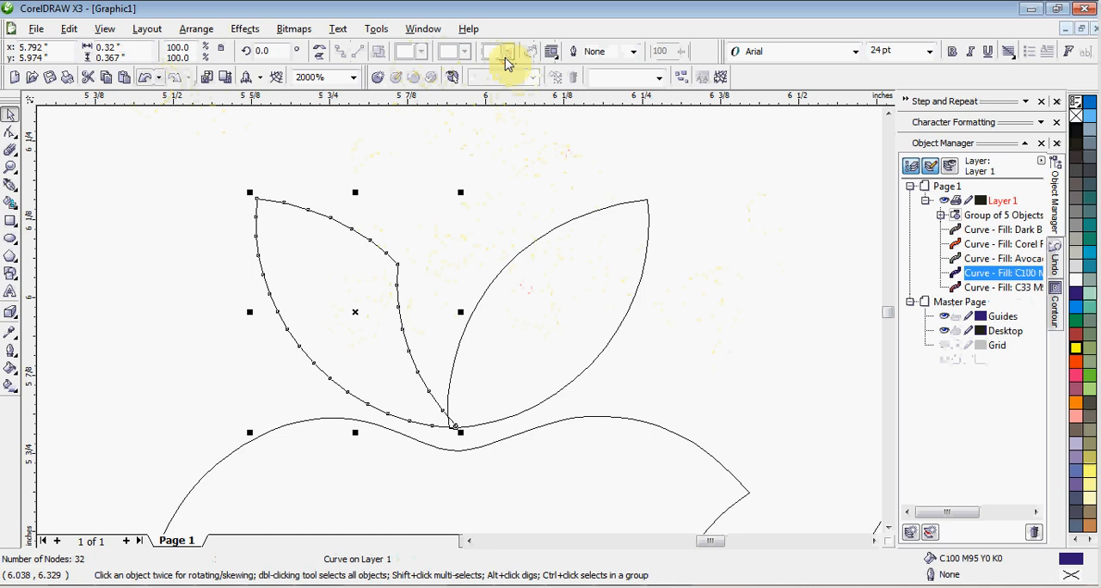
key("ctrl+z")
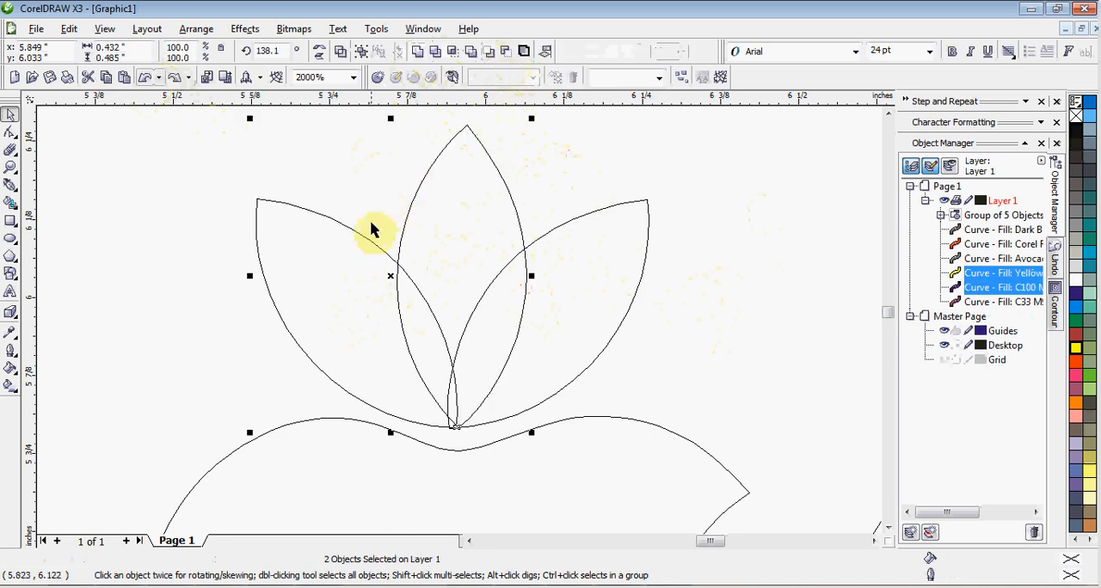
Step: Alternate Front Minus Back and Back Minus Front on the same two petals, undoing each result, and clear the selection
left_click(488, 54)
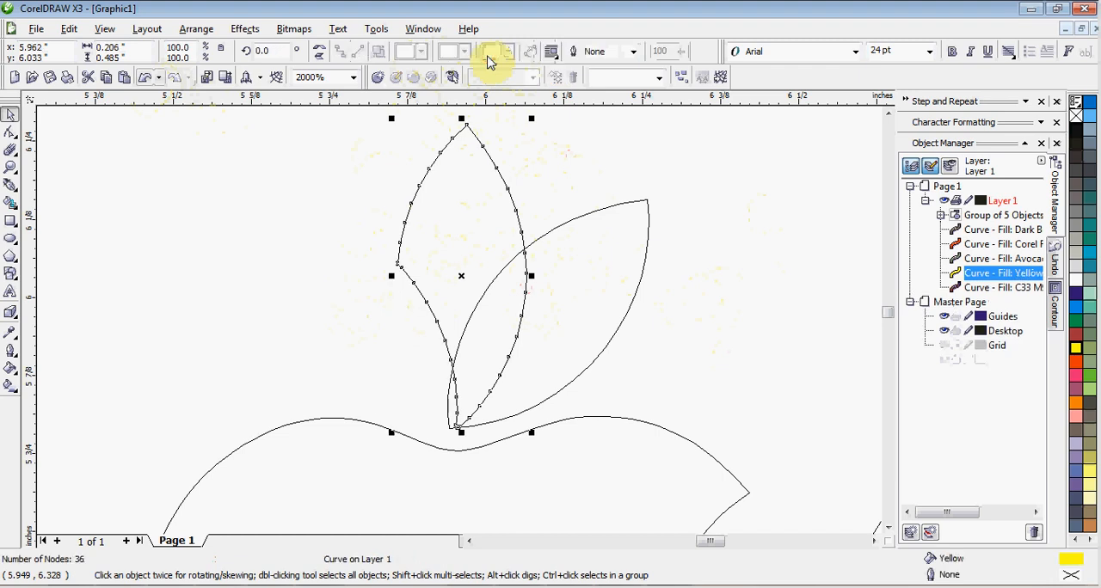
key("ctrl+z")
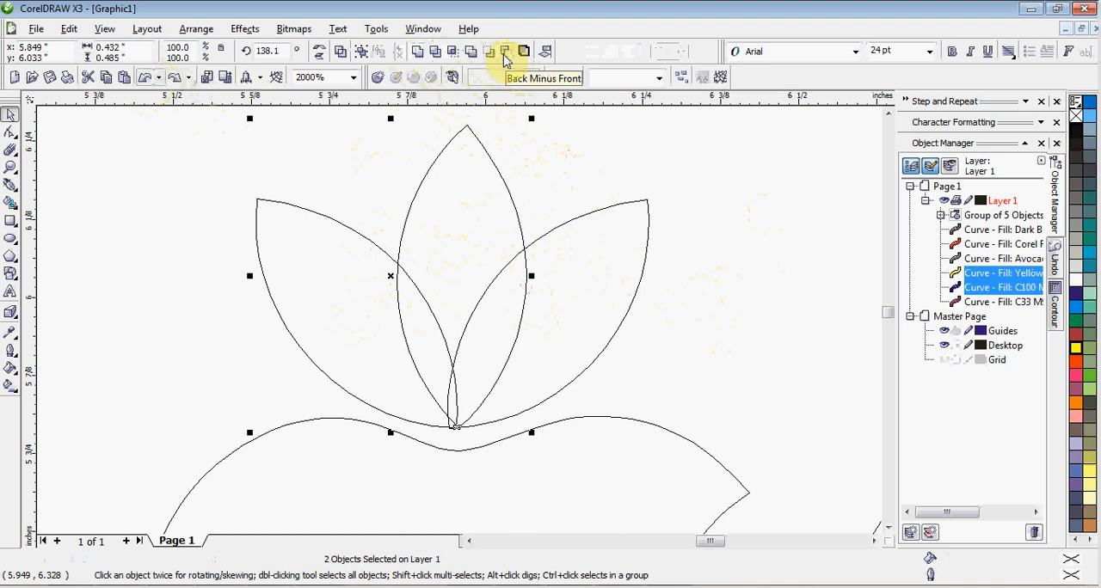
left_click(505, 55)
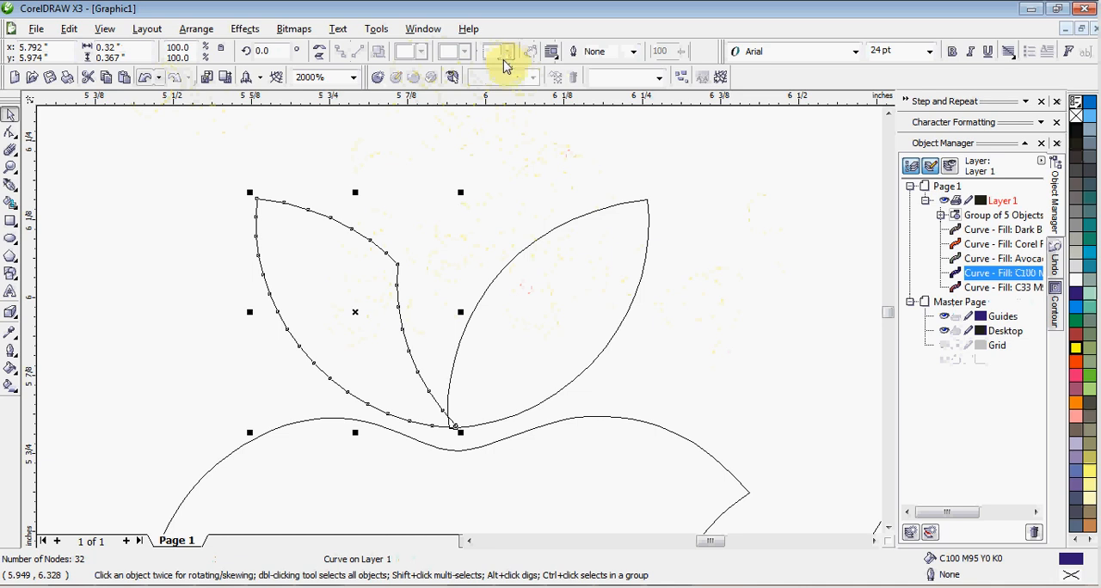
key("ctrl+z")
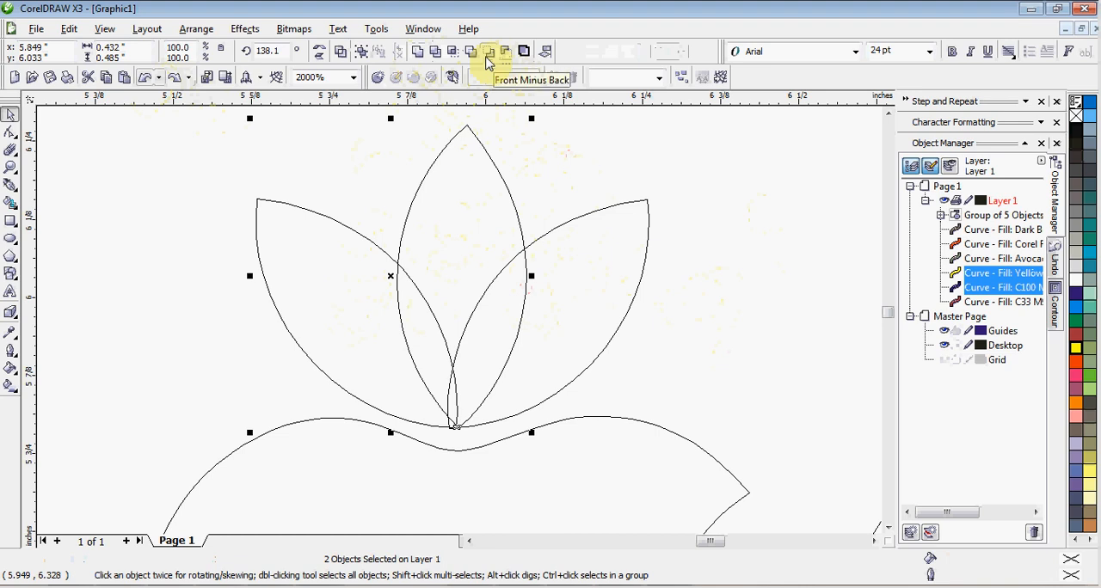
left_click(487, 57)
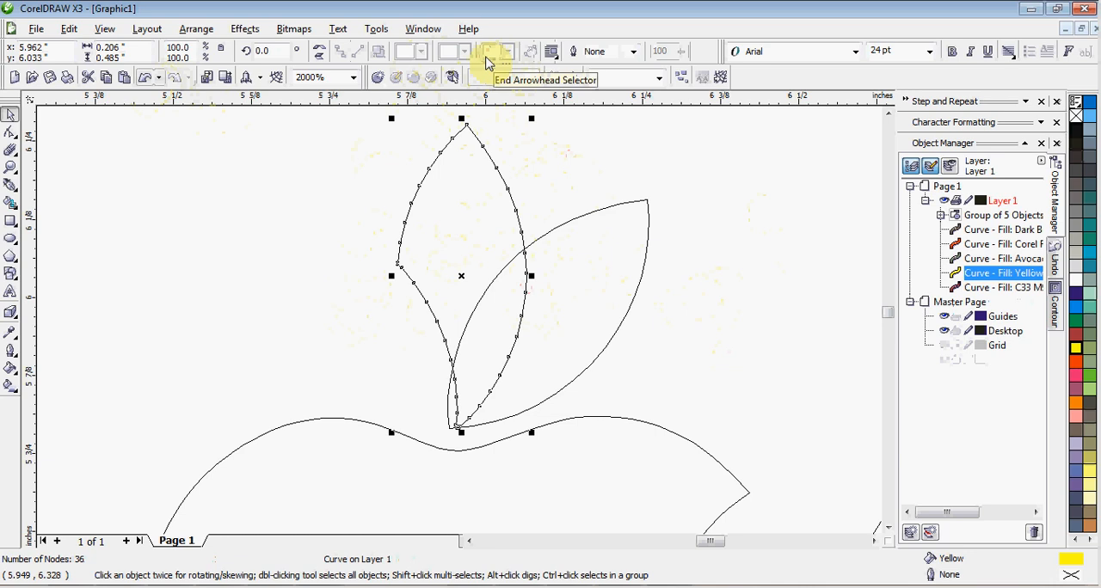
key("ctrl+z")
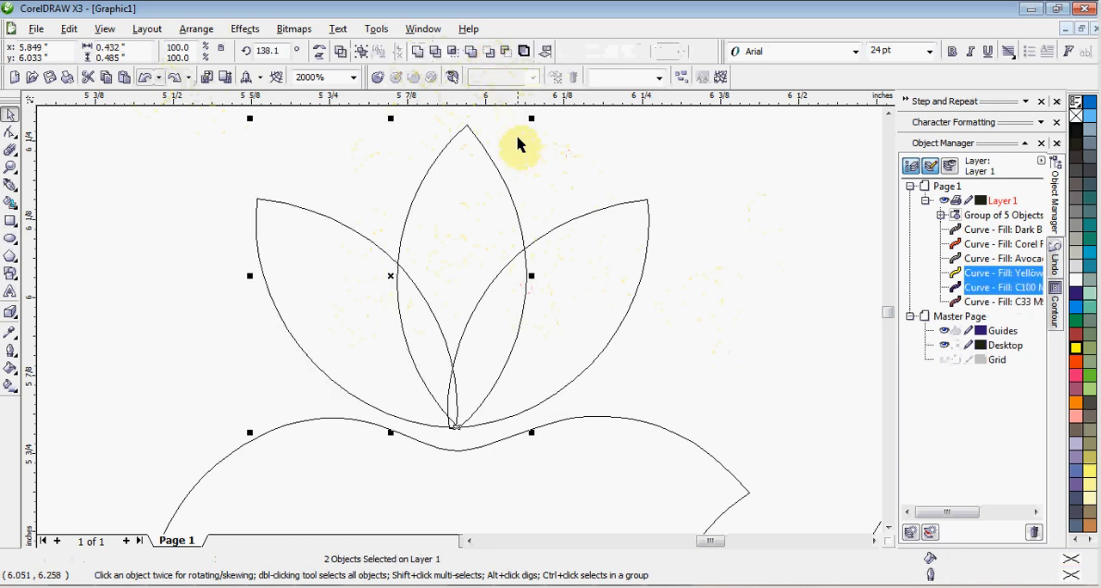
left_click(517, 140)
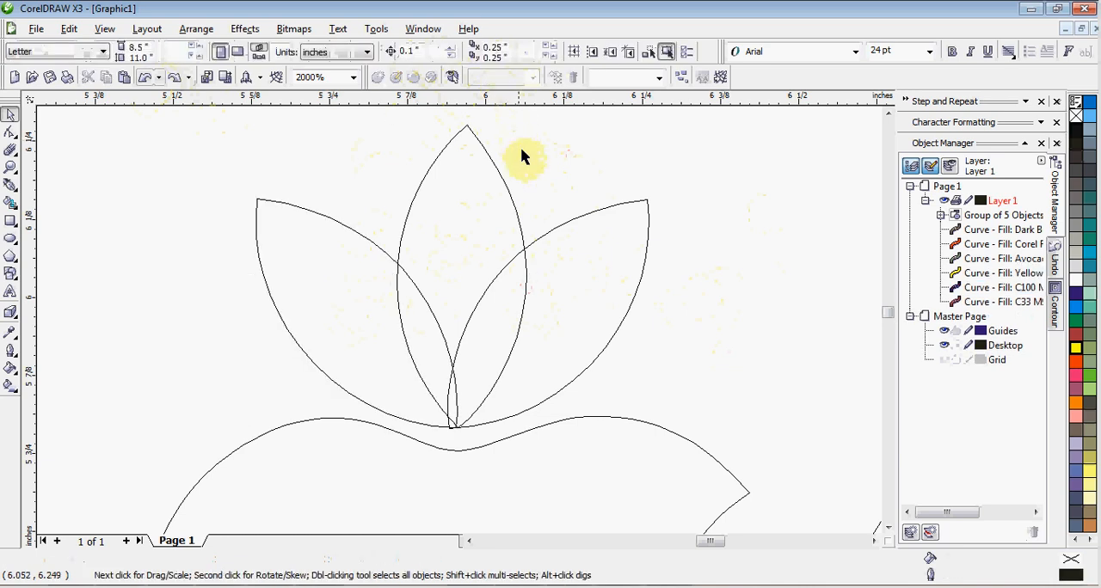
Step: Examine the bitten apple below the petals and the outline of the whole apple beside it
scroll(492, 308, "down", 1)
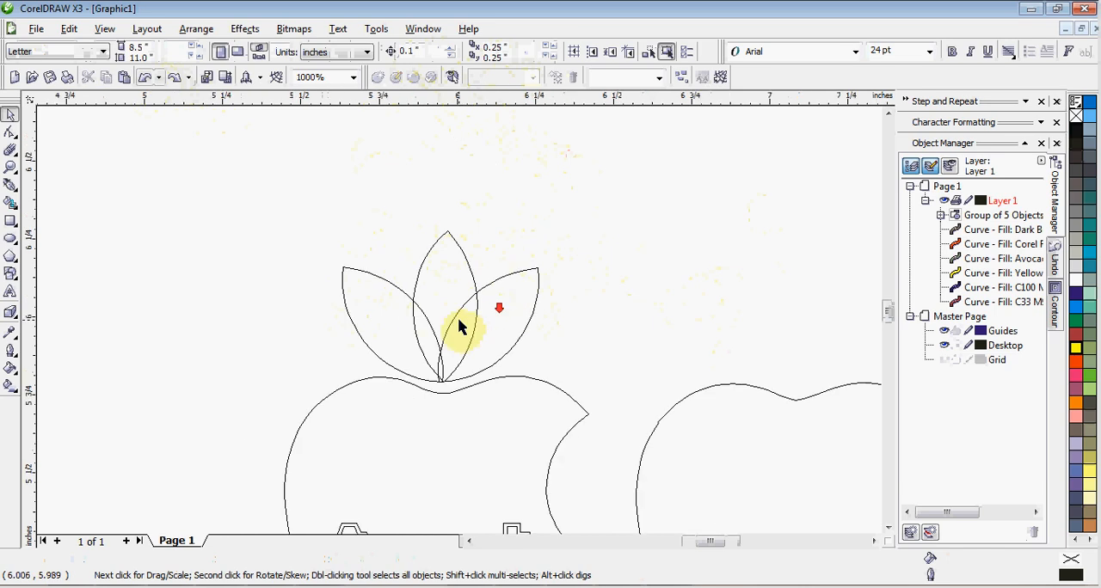
scroll(458, 327, "down", 1)
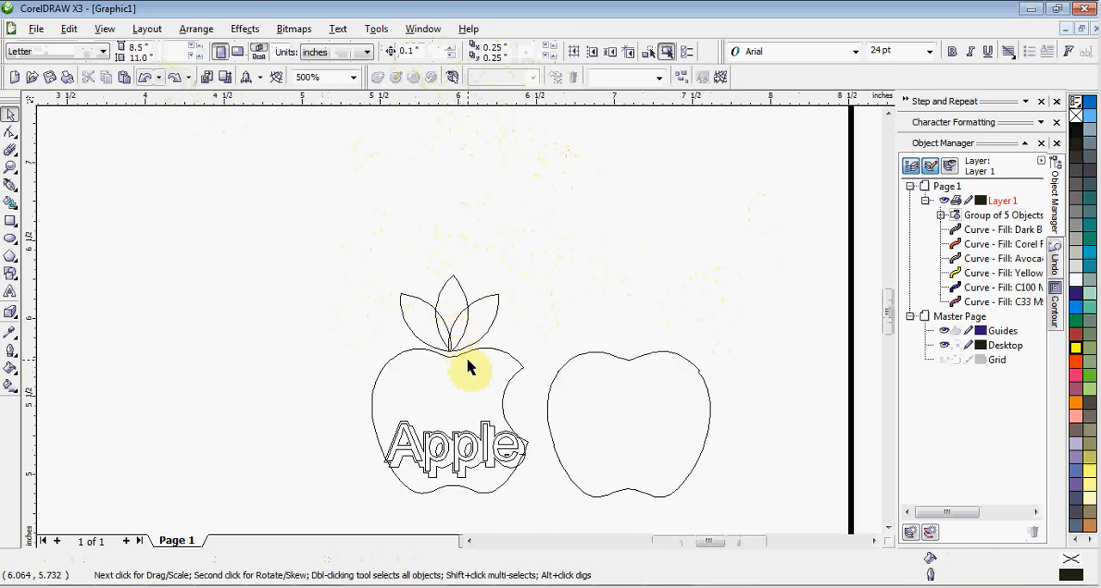
scroll(466, 356, "up", 1)
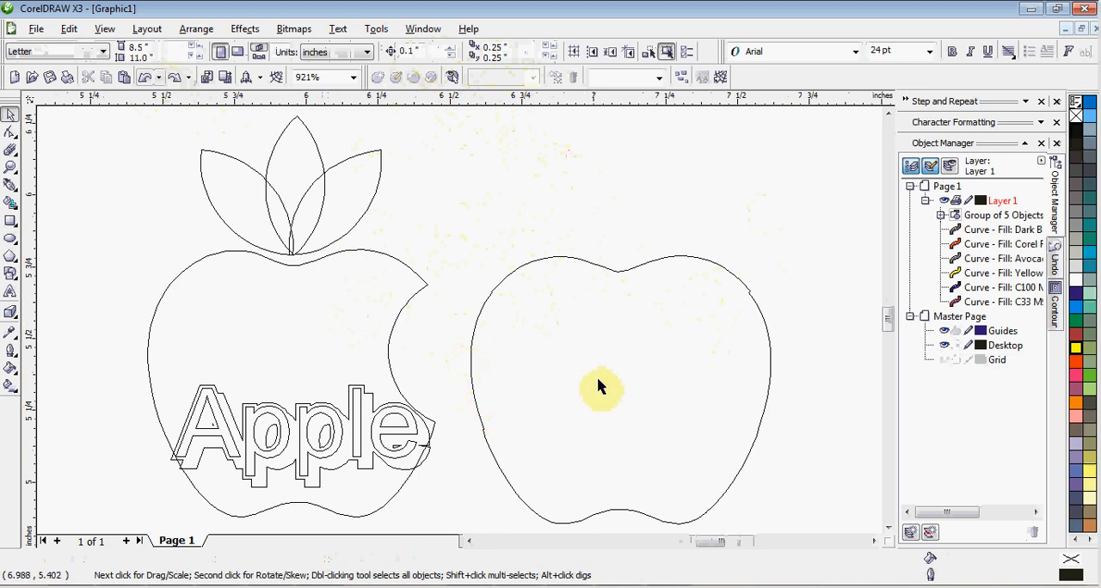
left_click(653, 399)
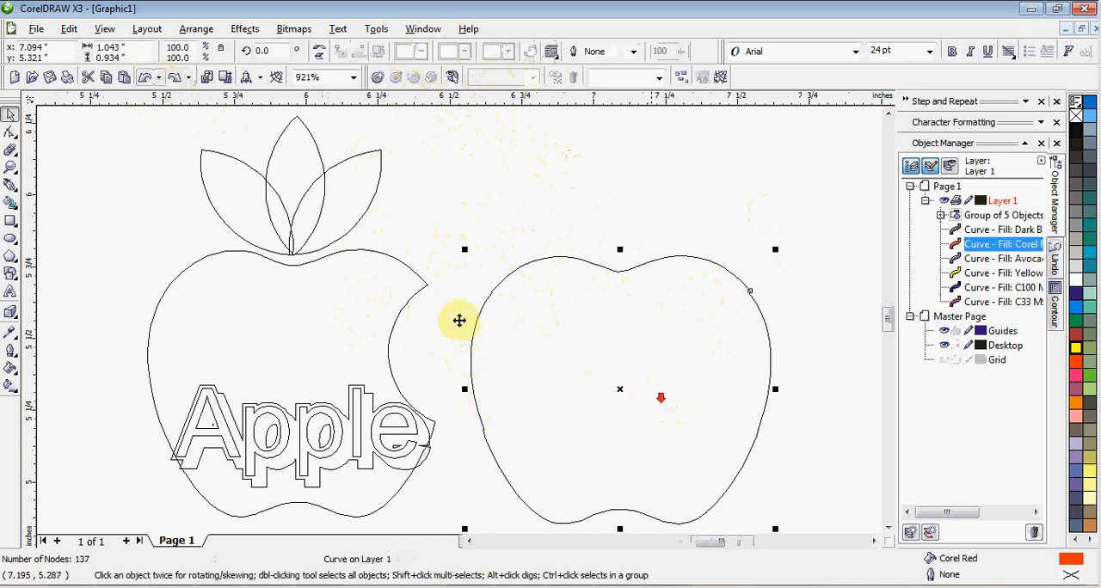
scroll(459, 320, "down", 1)
scroll(460, 322, "up", 1)
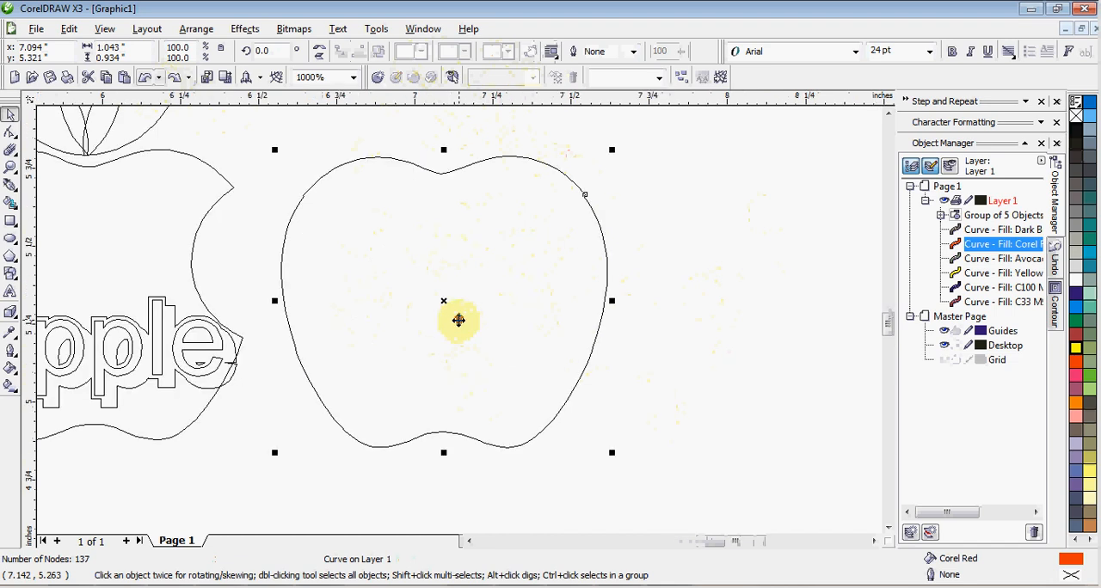
scroll(458, 319, "up", 1)
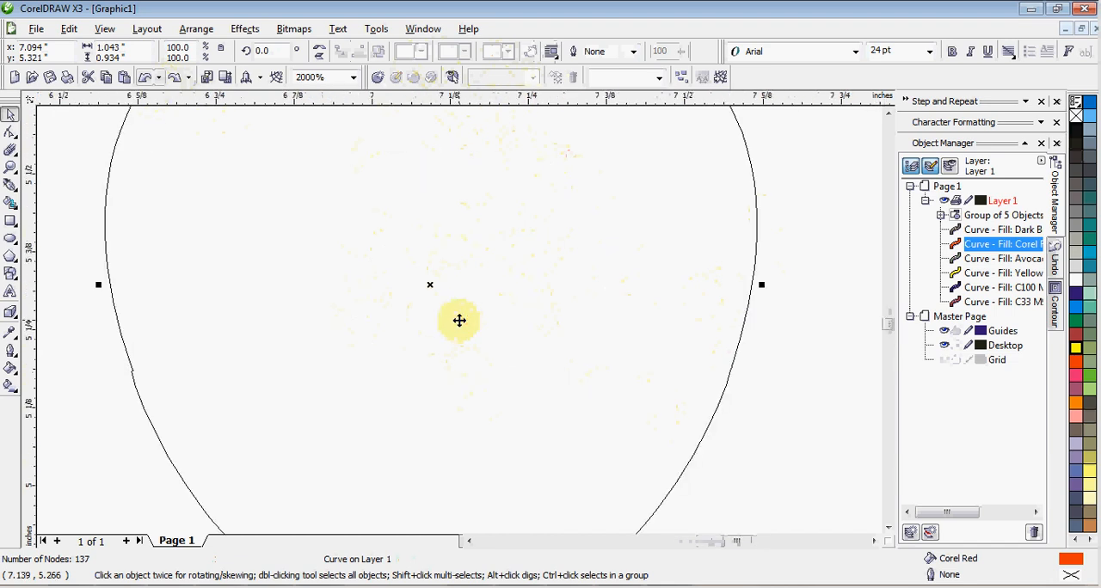
scroll(456, 320, "down", 2)
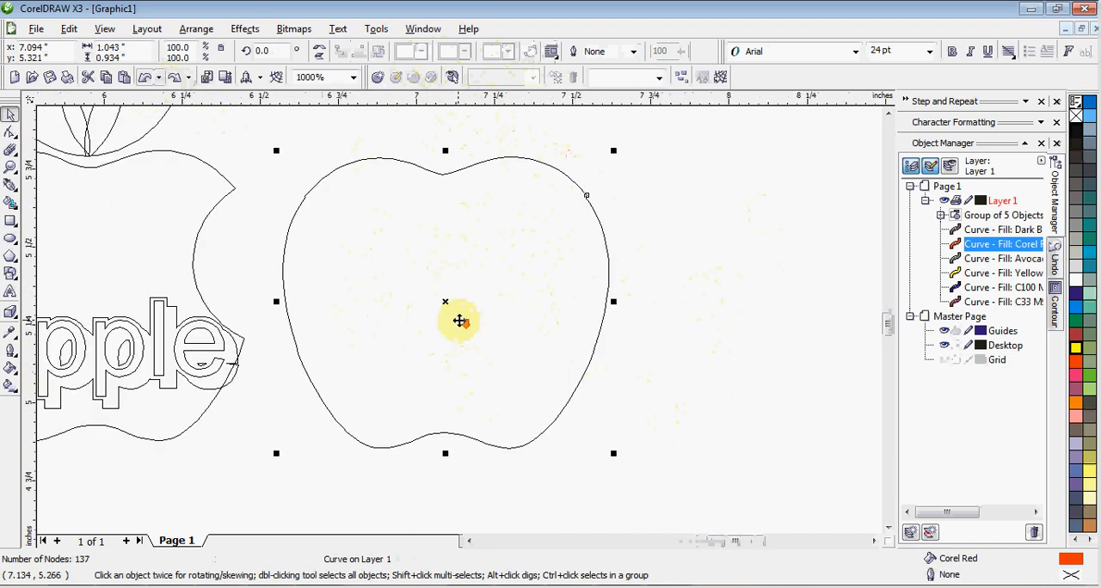
scroll(458, 320, "up", 1)
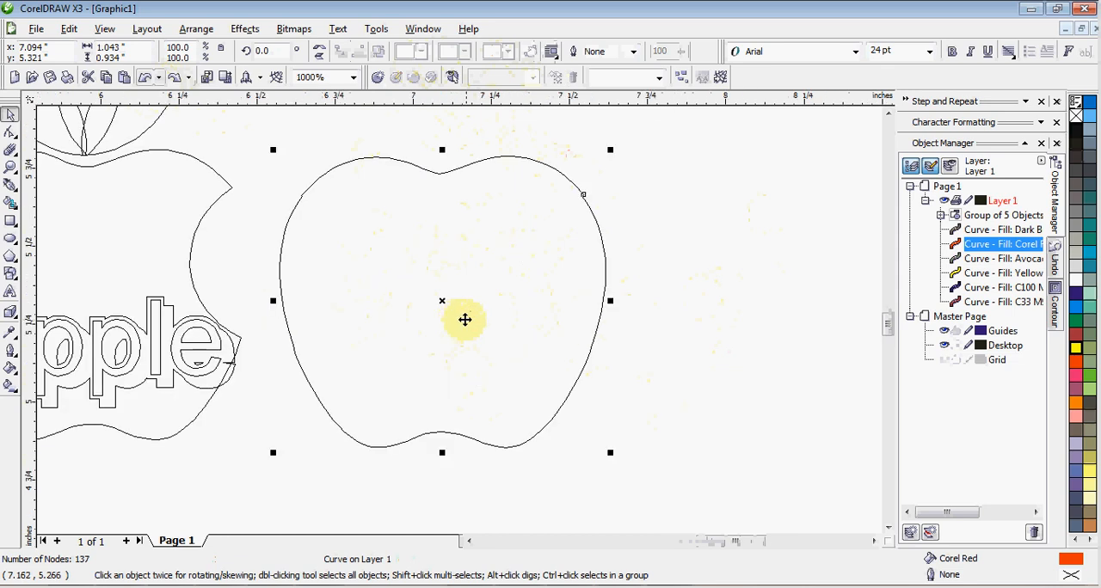
scroll(463, 299, "down", 1)
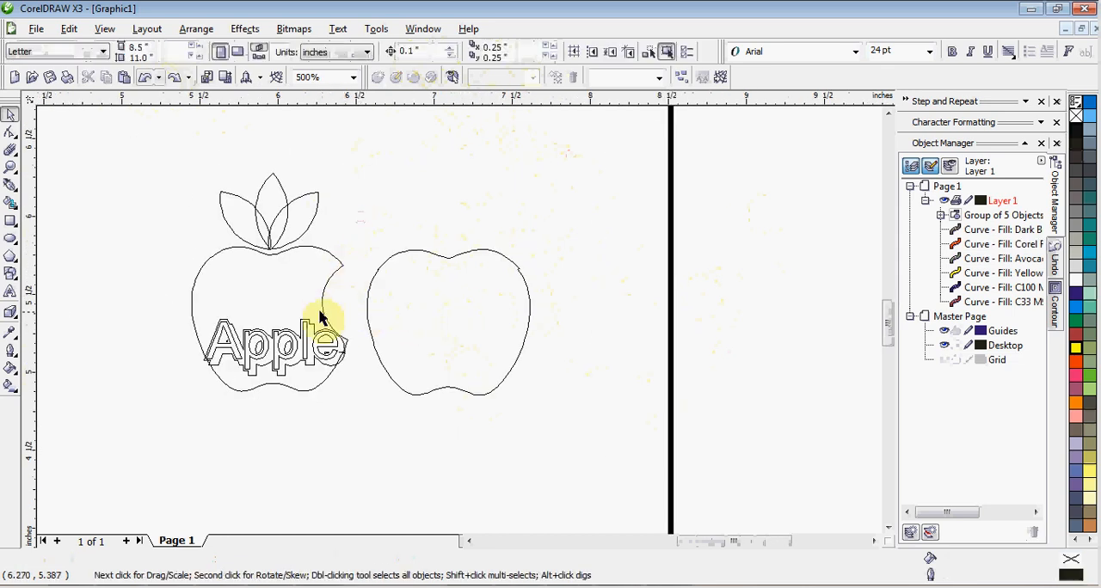
Step: Duplicate the bitten apple and place the copy about 1.15 inches to the left of the original
left_click(293, 293, "ctrl")
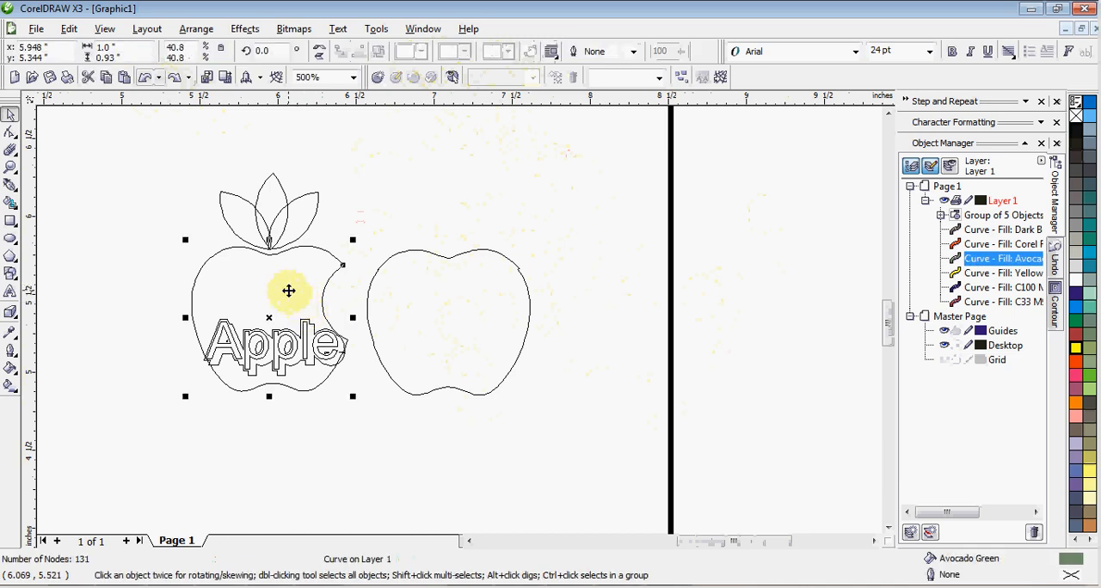
key("ctrl+v")
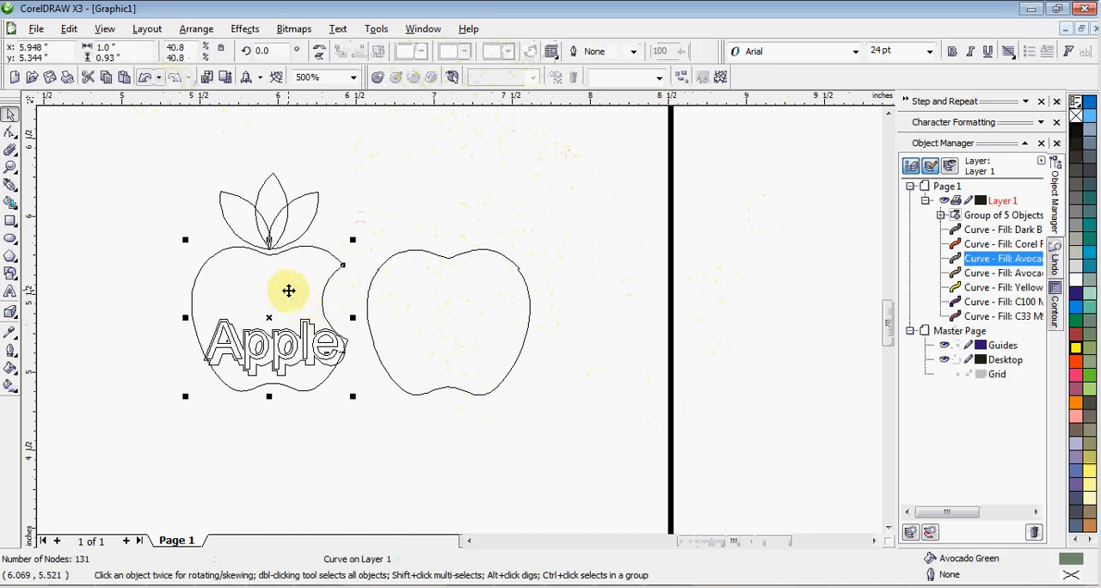
left_click_drag(288, 291, 109, 294)
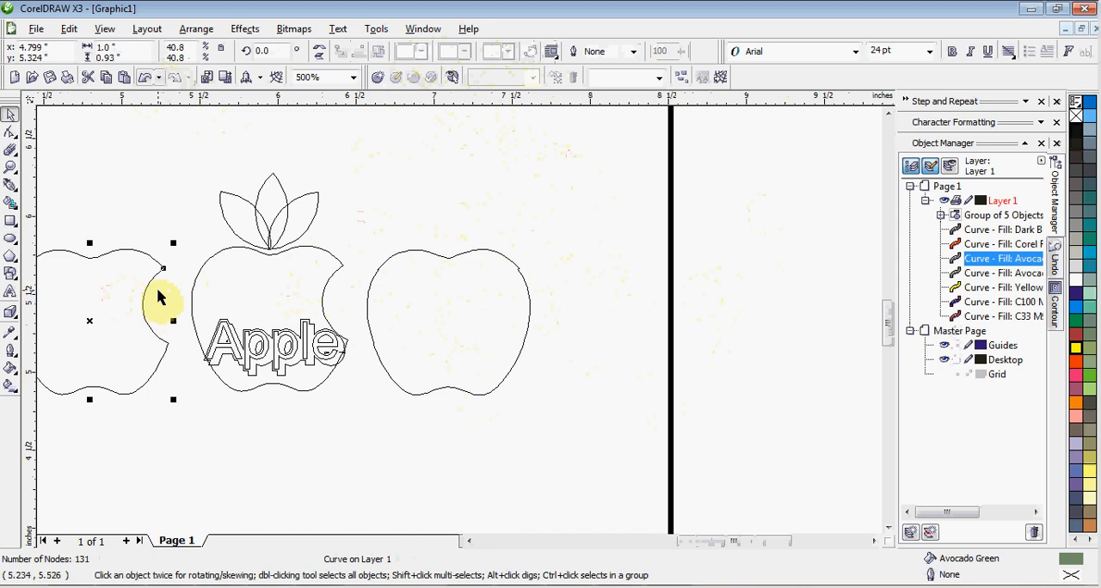
key("F4")
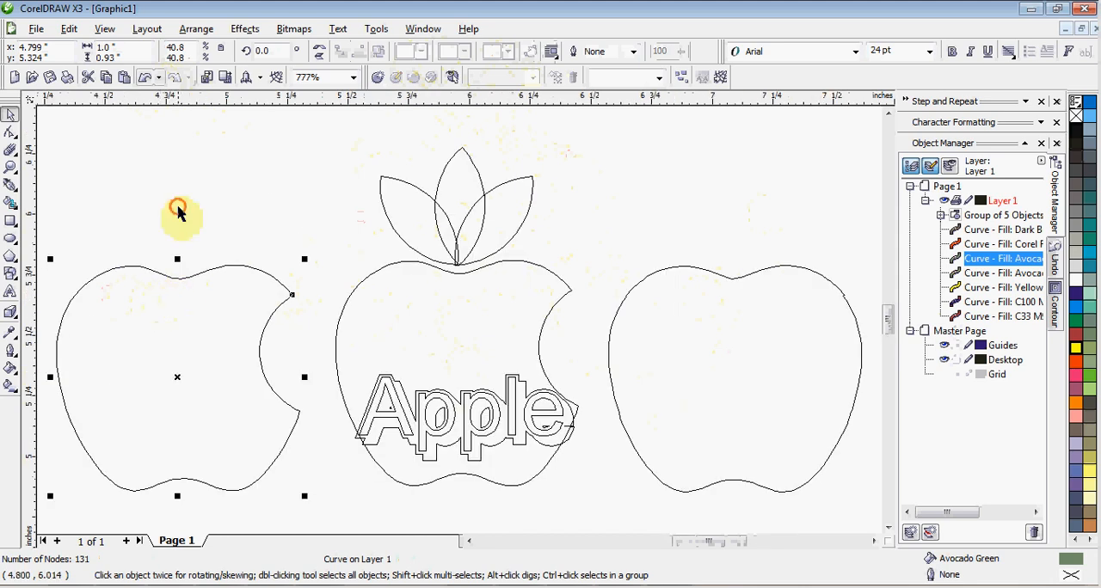
left_click(186, 227)
left_click(205, 357)
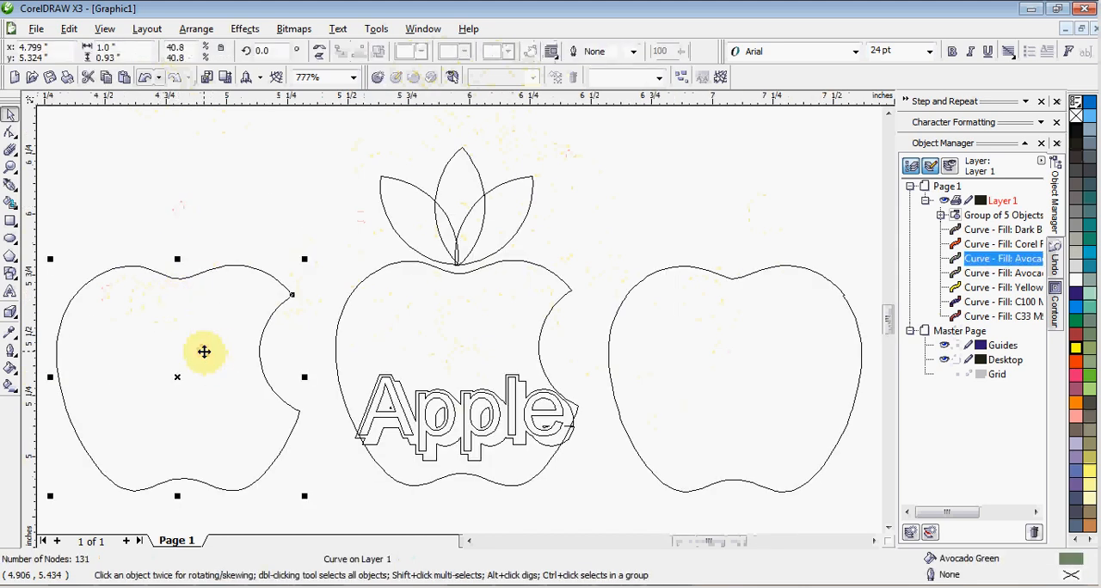
Step: Draw a rectangle about 0.59 by 1.11 inches over the copied apple's left half and cut that half away with Back Minus Front
left_click(11, 224)
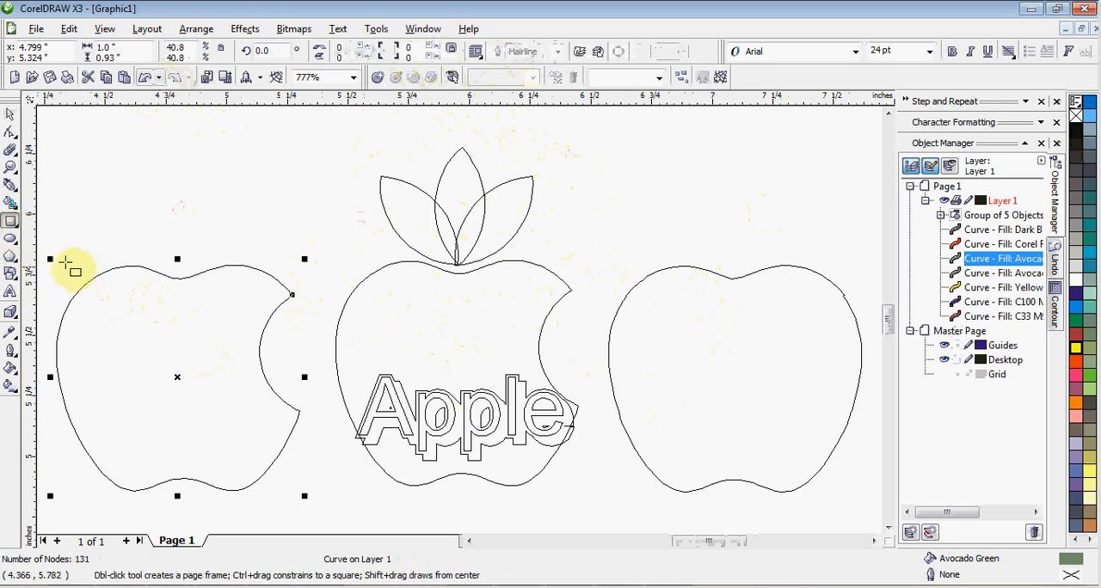
left_click_drag(43, 234, 184, 503)
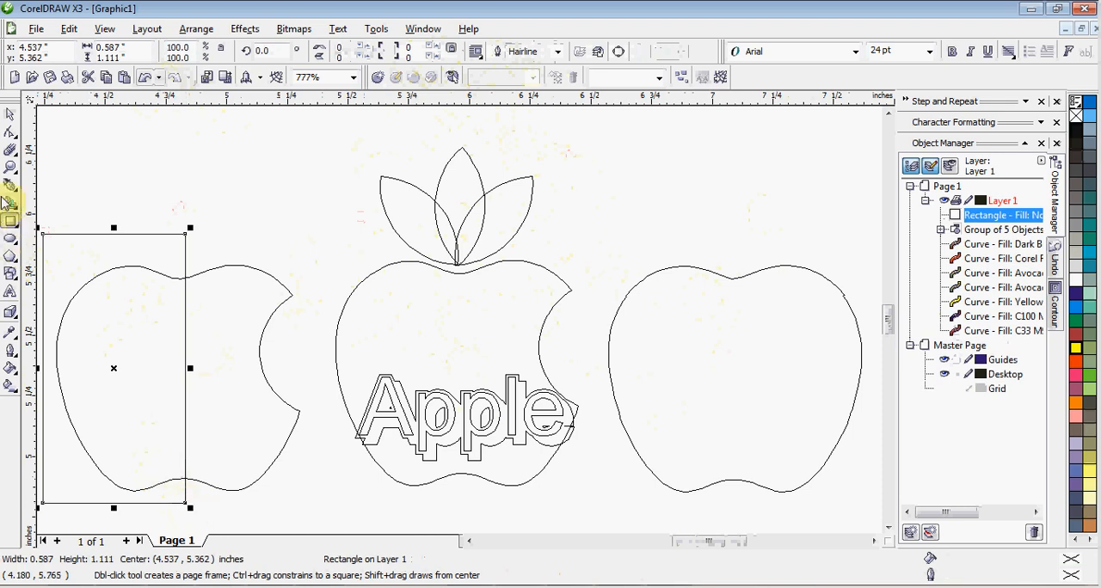
left_click(10, 114)
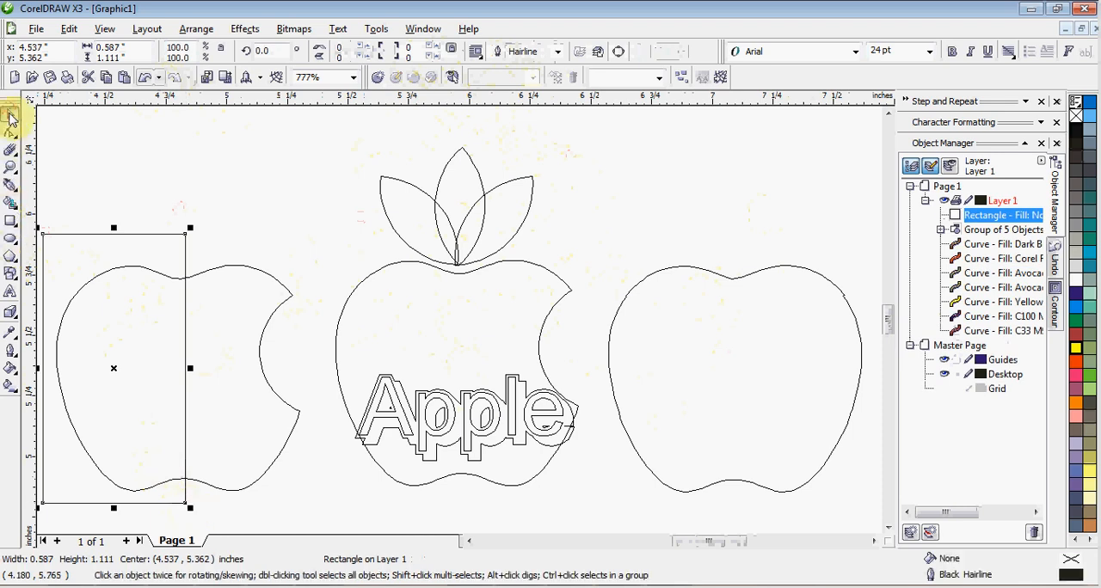
left_click(265, 291, "shift")
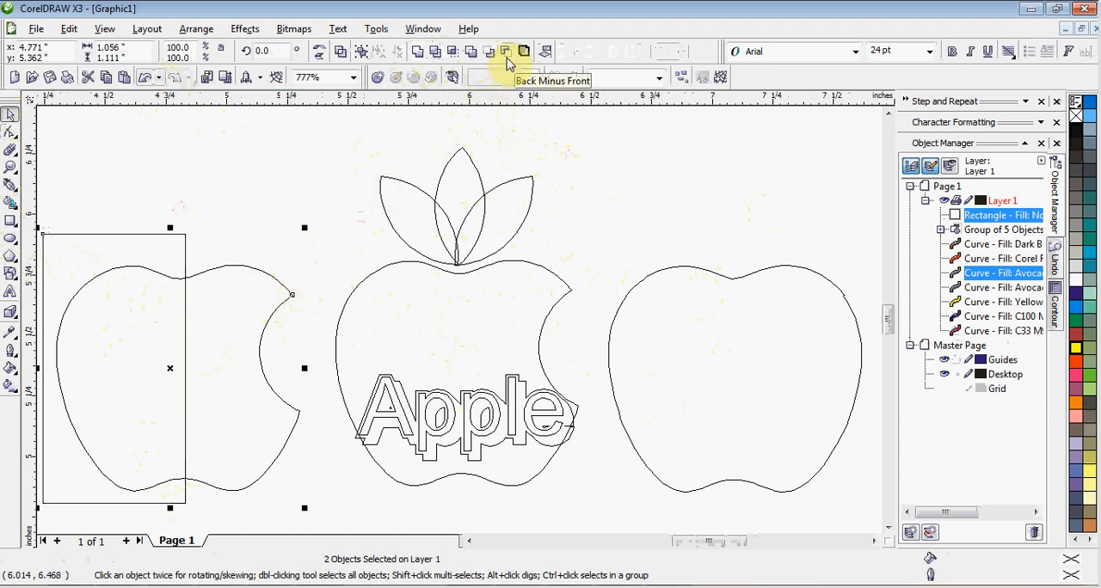
left_click(506, 58)
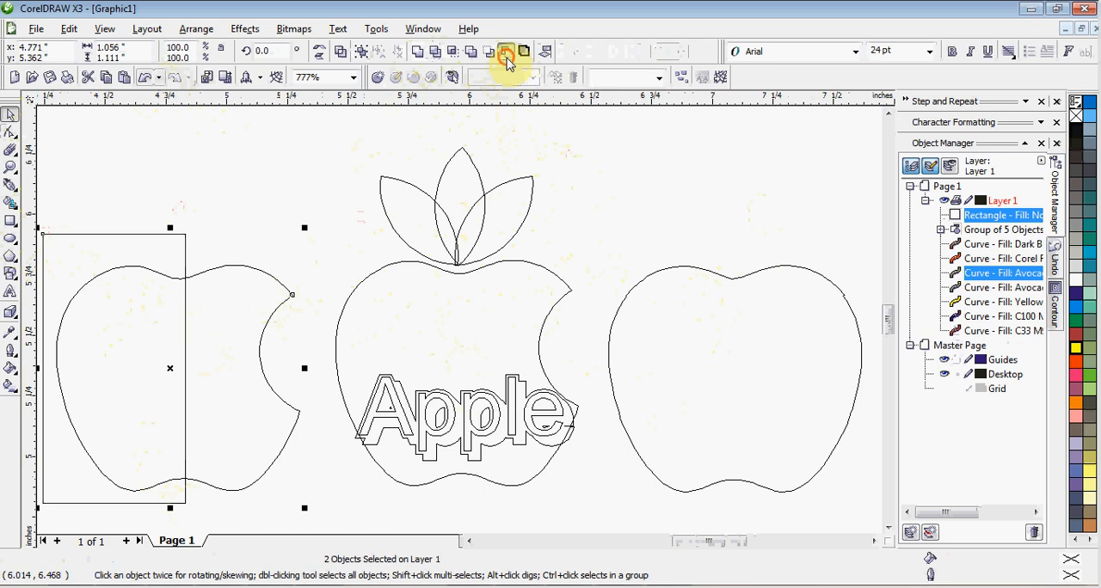
Step: Duplicate the remaining half apple in place and mirror the duplicate horizontally
left_click(242, 211)
left_click(247, 281)
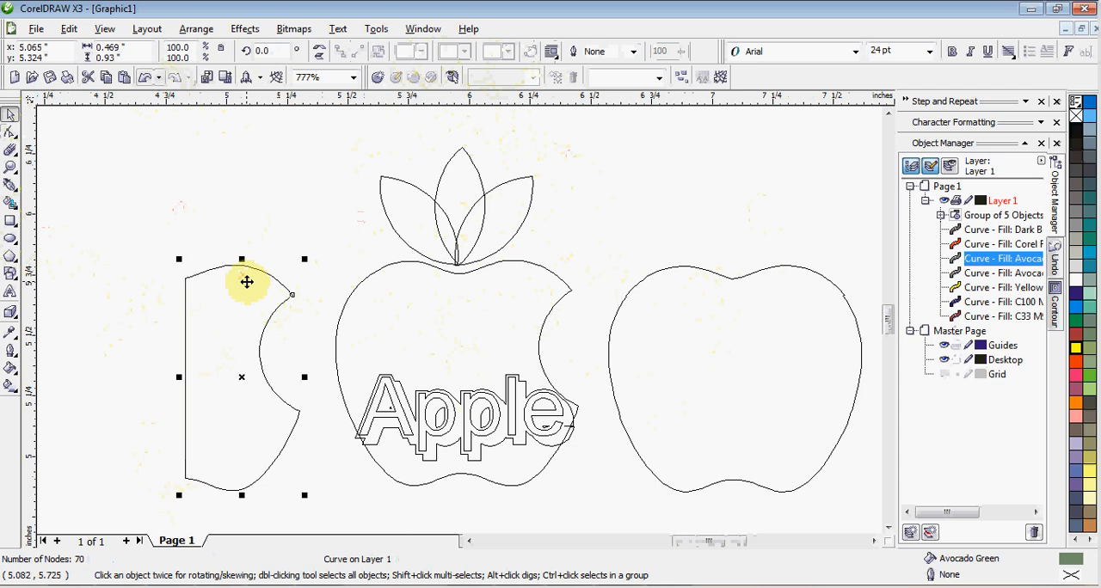
key("KP_Add")
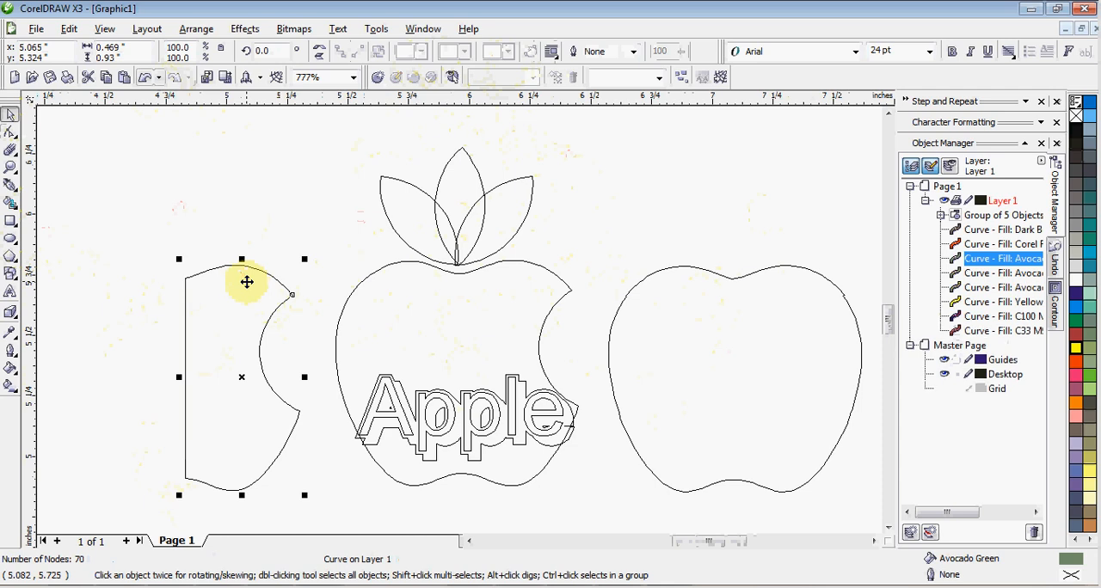
left_click(322, 51)
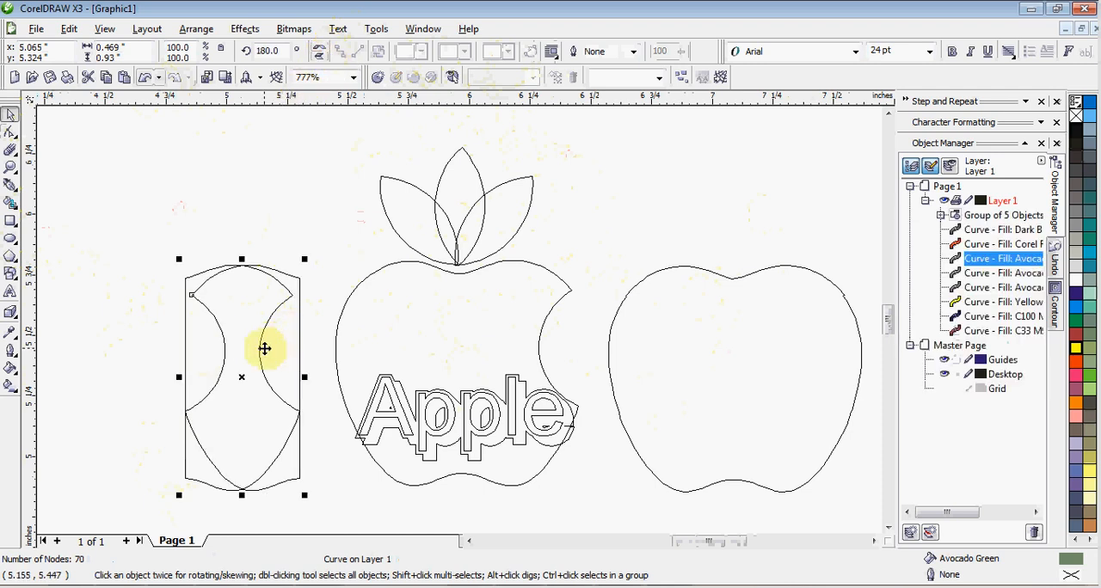
Step: Move the mirrored half 0.5 inches to the left so it sits beside the other half
key("Left")
key("Left")
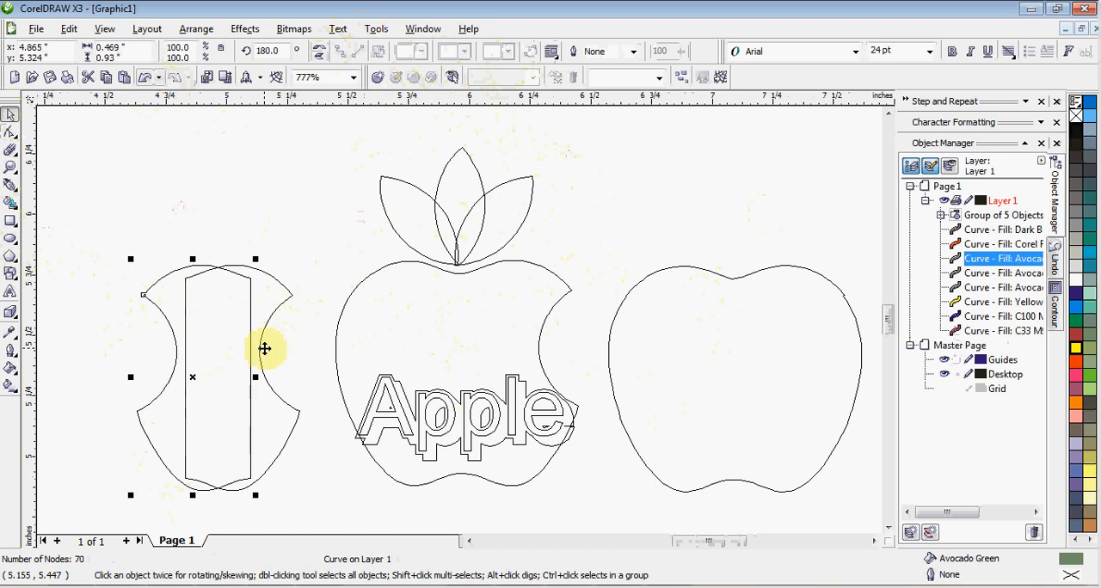
key("Left")
key("Left")
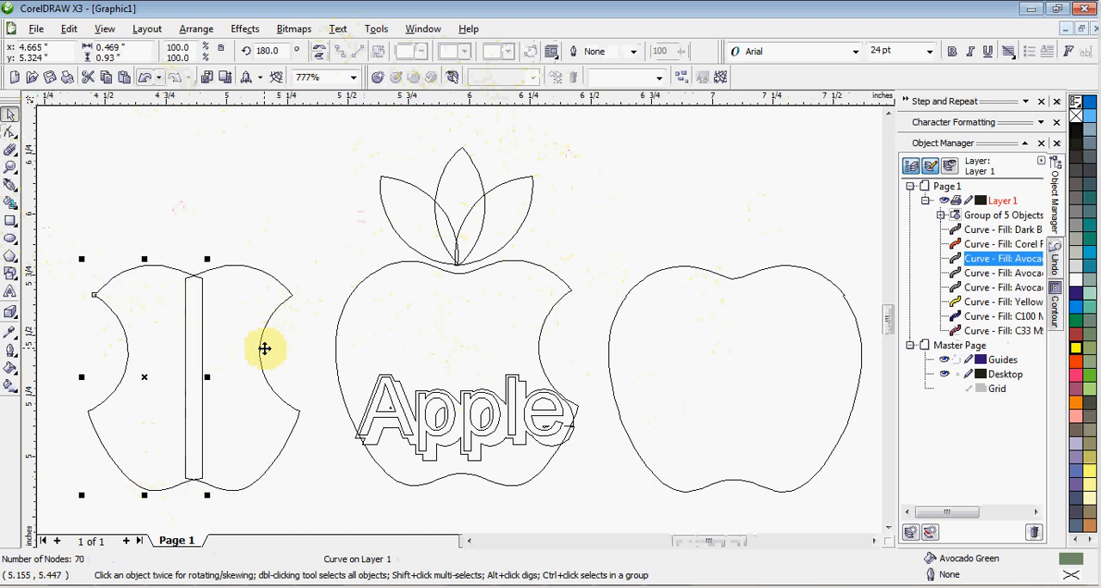
key("Left")
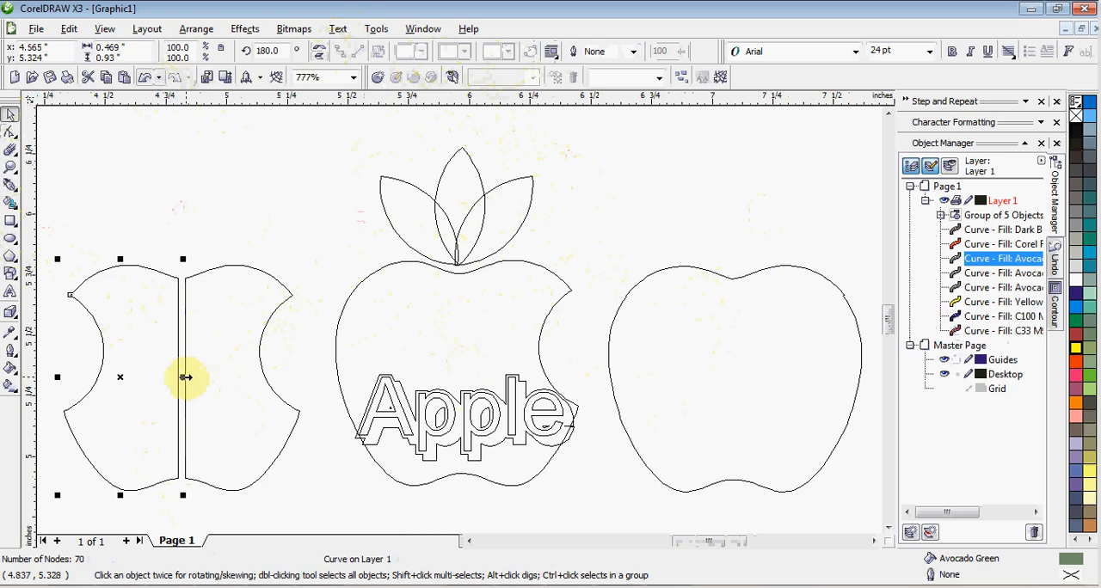
Step: Widen the mirrored half to about 0.51 inches so it slightly overlaps the other half, and weld both halves into one shape
left_click_drag(185, 377, 191, 376)
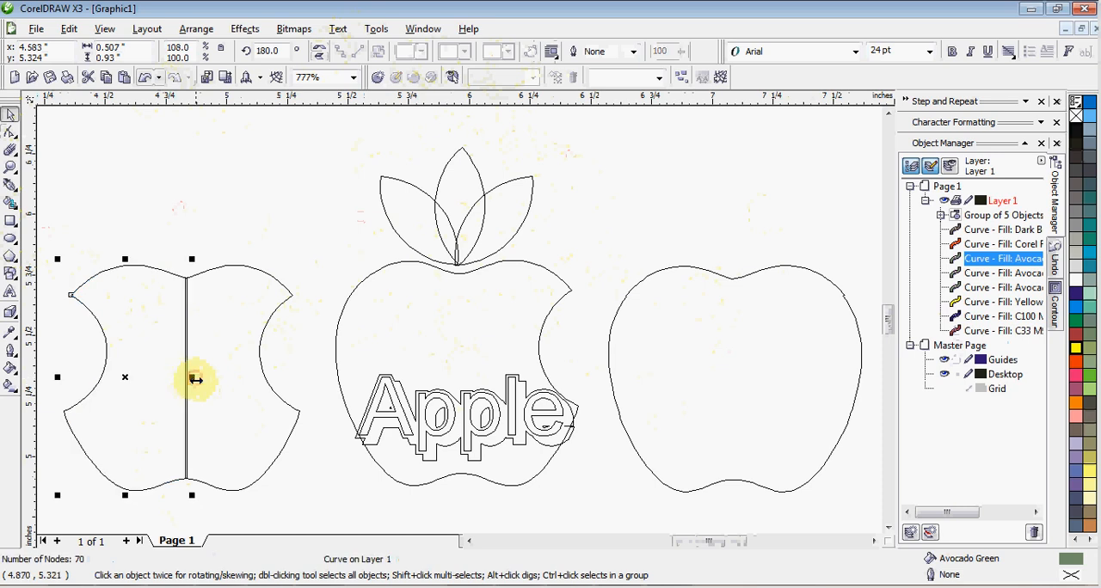
left_click(223, 320, "shift")
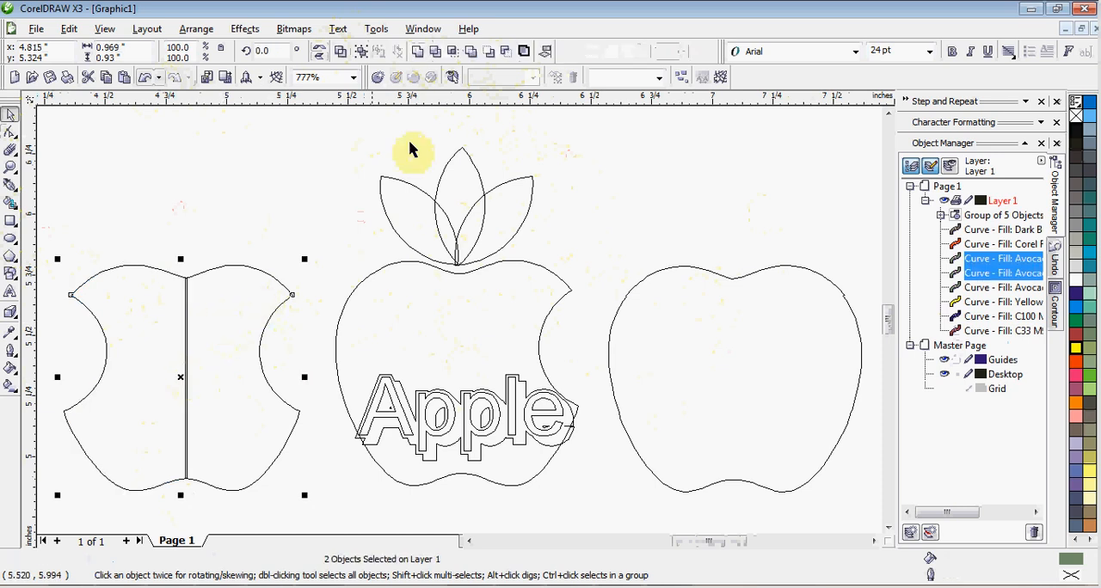
left_click(419, 54)
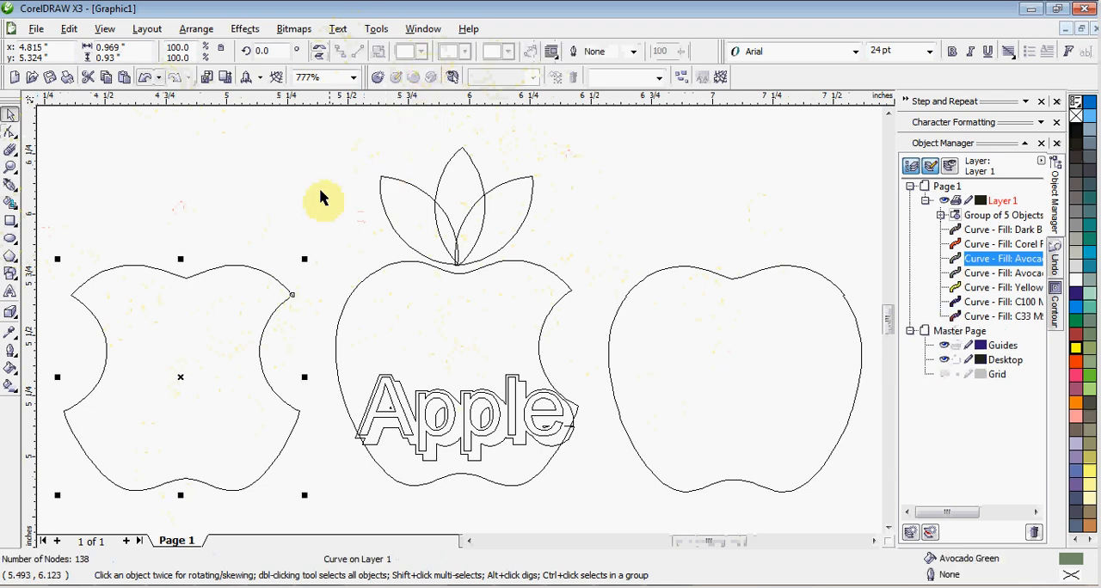